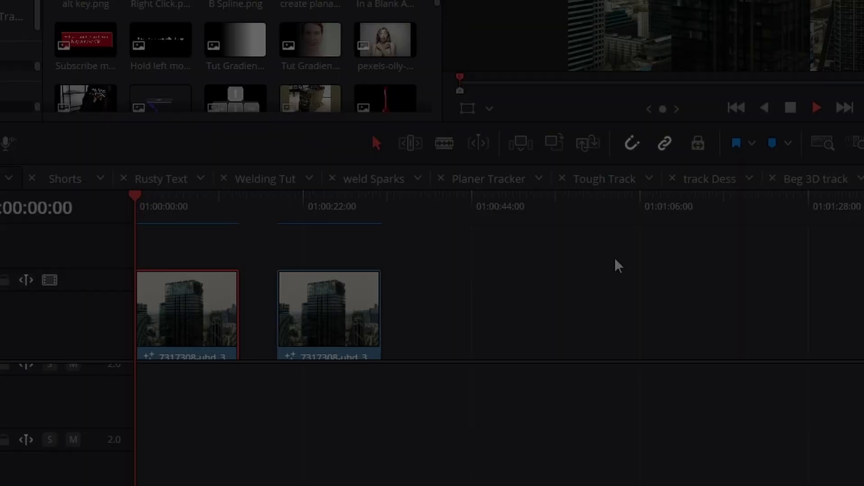
Step: Play back the two skyline clips on the timeline to review the finished 3D text effect
{"action": "key", "text": "space"}
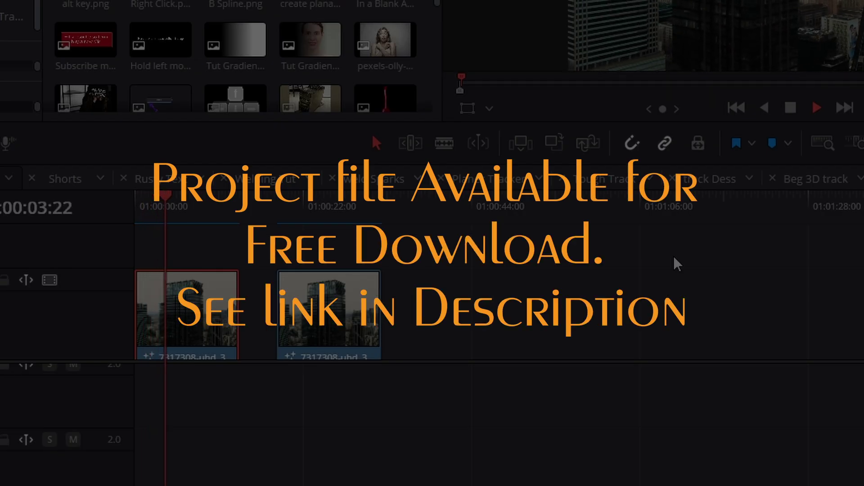
{"action": "key", "text": "space"}
{"action": "left_click", "coordinate": [318, 210]}
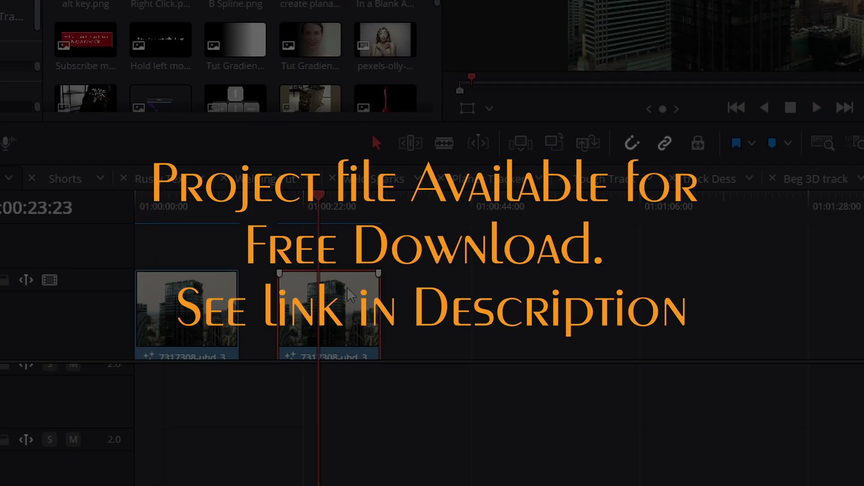
{"action": "left_click_drag", "start_coordinate": [318, 196], "coordinate": [277, 195]}
{"action": "key", "text": "space"}
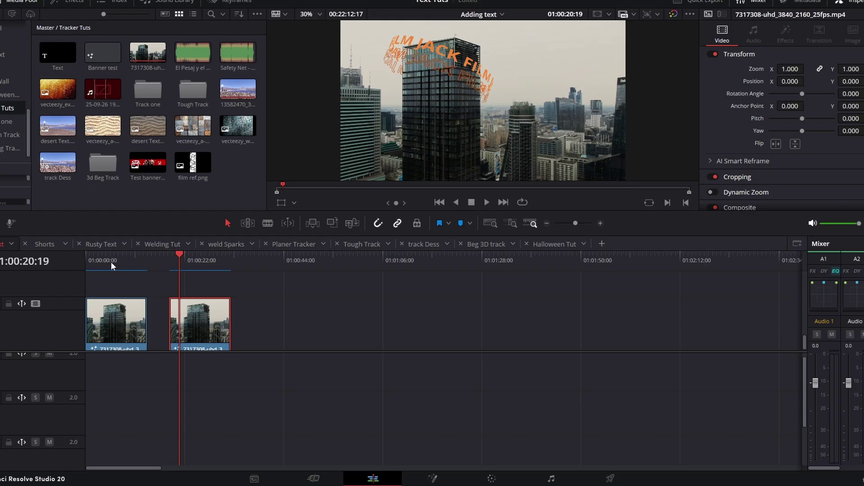
{"action": "left_click", "coordinate": [165, 94]}
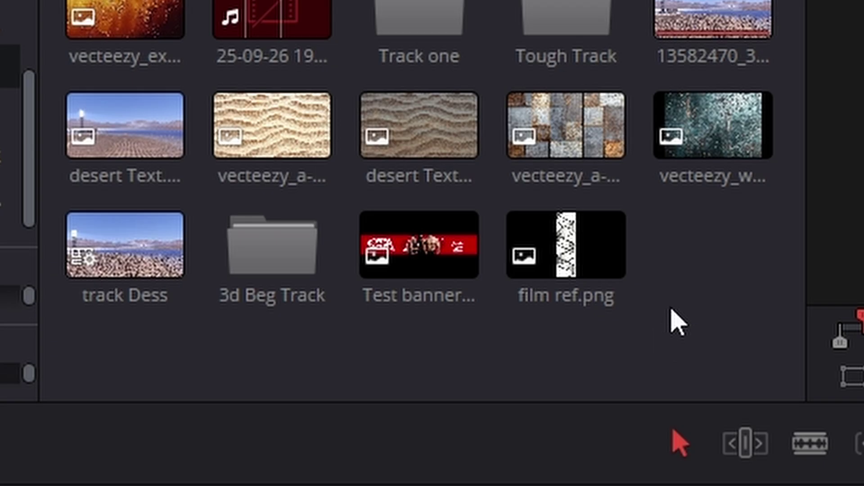
{"action": "right_click", "coordinate": [676, 319]}
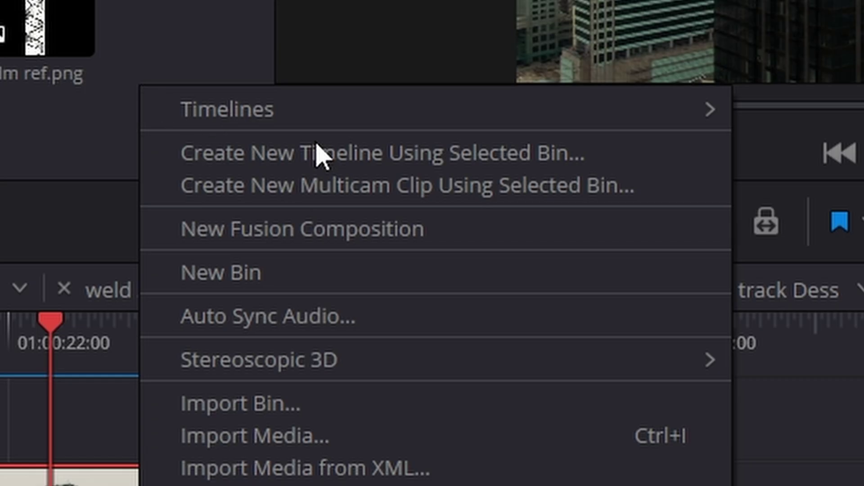
{"action": "left_click", "coordinate": [382, 230]}
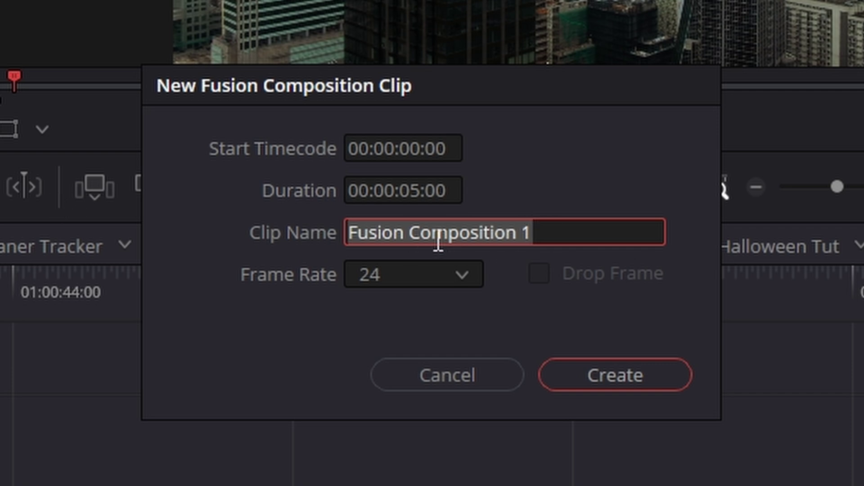
{"action": "left_click", "coordinate": [410, 187]}
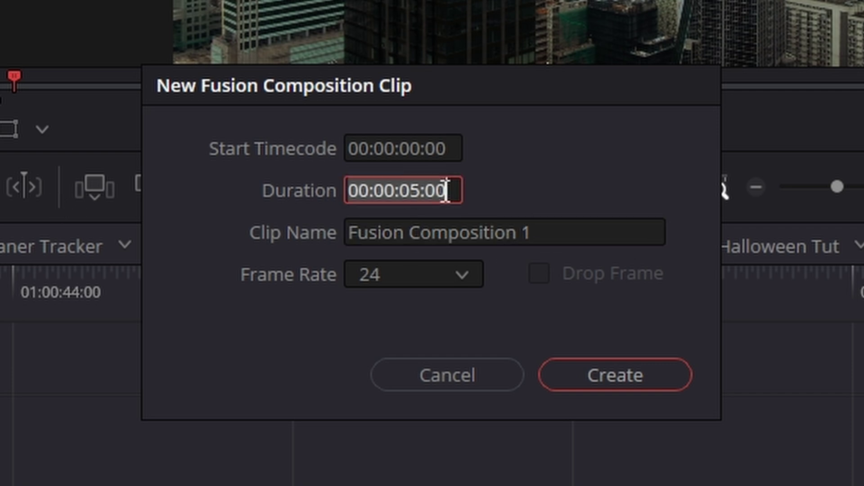
{"action": "key", "text": "Left"}
{"action": "key", "text": "Left"}
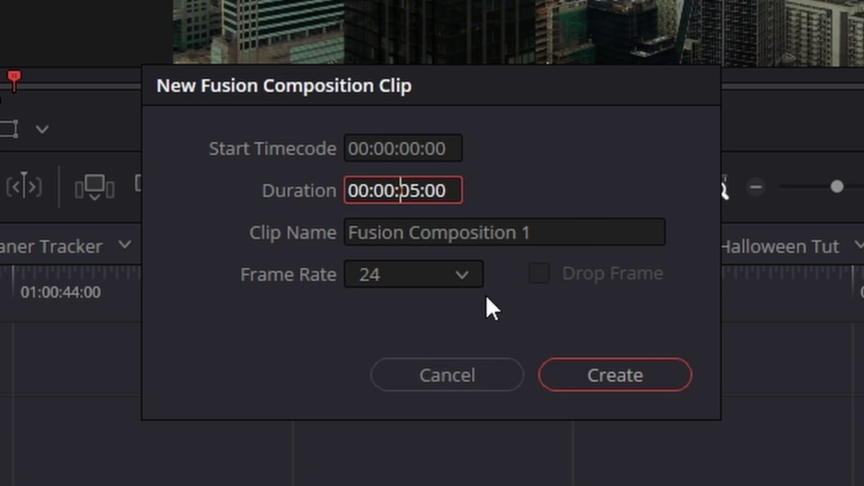
{"action": "left_click", "coordinate": [469, 369]}
Step: Move the second skyline clip to about 01:00:33 on the timeline and open it in Fusion
{"action": "left_click_drag", "start_coordinate": [453, 245], "coordinate": [644, 245]}
{"action": "left_click_drag", "start_coordinate": [615, 96], "coordinate": [623, 100]}
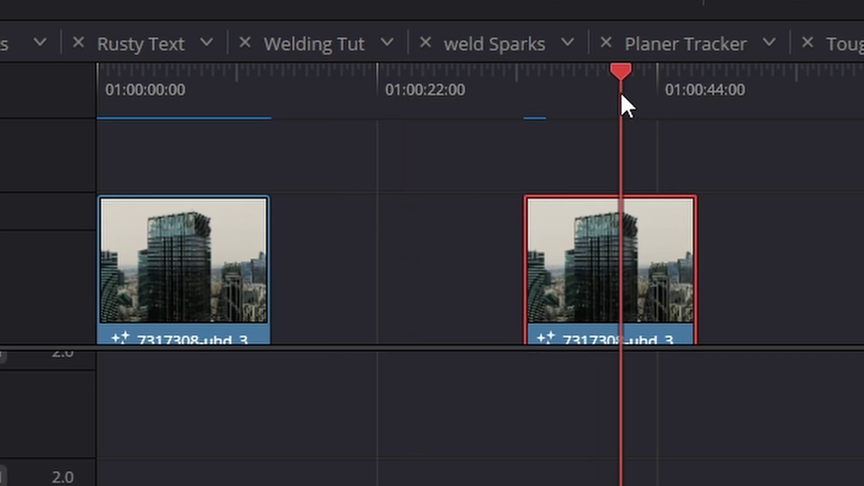
{"action": "right_click", "coordinate": [665, 250]}
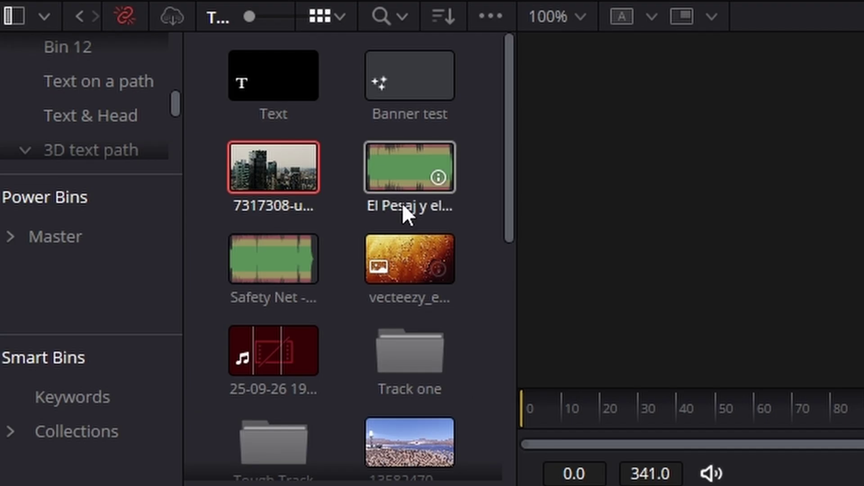
Step: Add the 7317308 skyline clip to the node graph as the source for MediaOut1 and rename its node Office
{"action": "left_click_drag", "start_coordinate": [299, 174], "coordinate": [170, 277]}
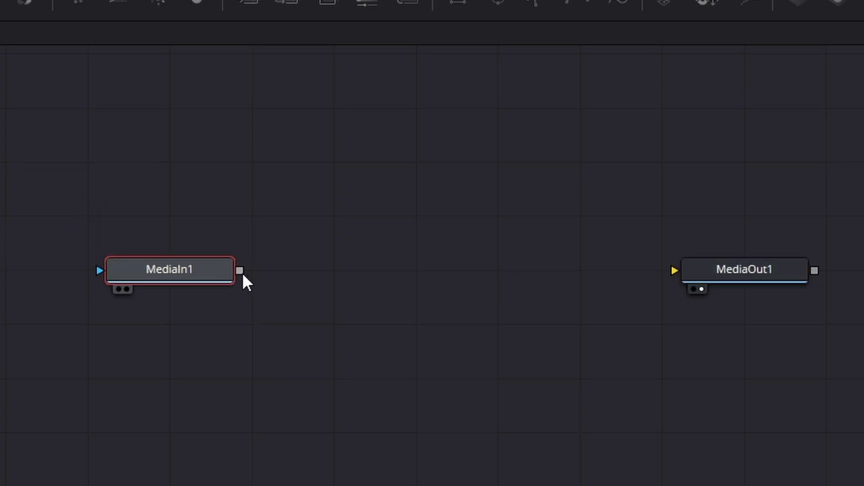
{"action": "left_click_drag", "start_coordinate": [241, 272], "coordinate": [791, 274]}
{"action": "key", "text": "F2"}
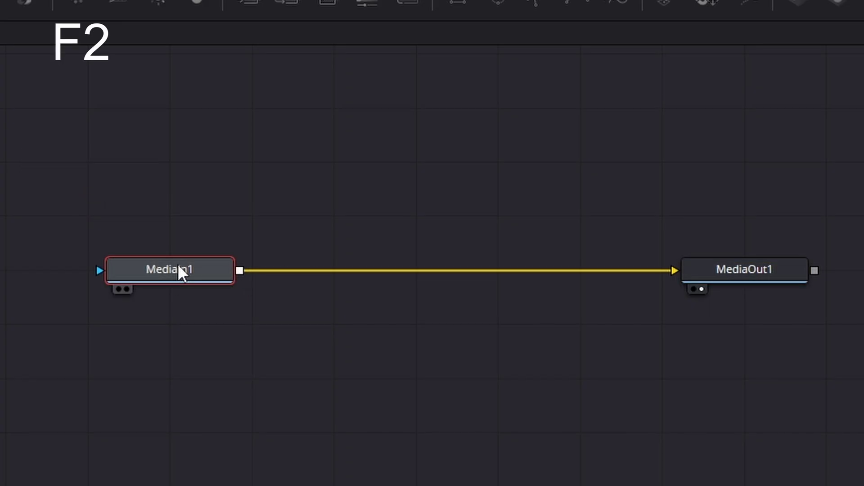
{"action": "type", "text": "Office"}
{"action": "key", "text": "Return"}
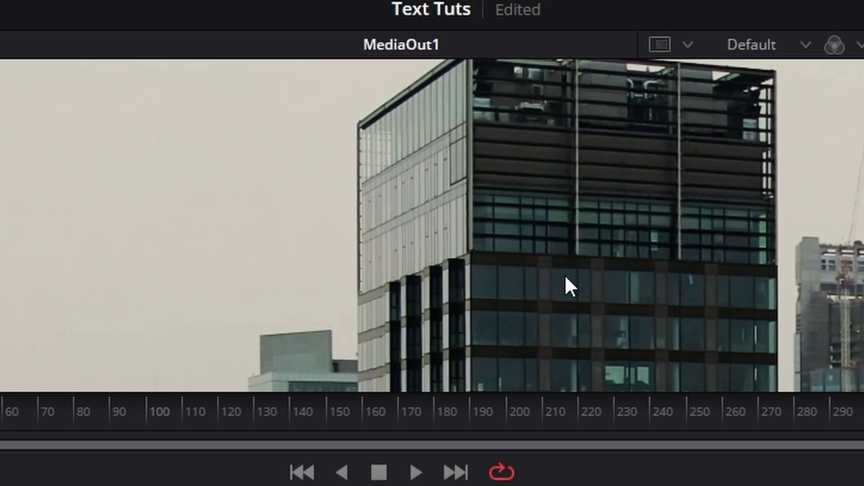
Step: Insert an Unsharp Mask node between Office and MediaOut1 to sharpen the building footage
{"action": "scroll", "coordinate": [568, 277], "scroll_direction": "up", "scroll_amount": 5}
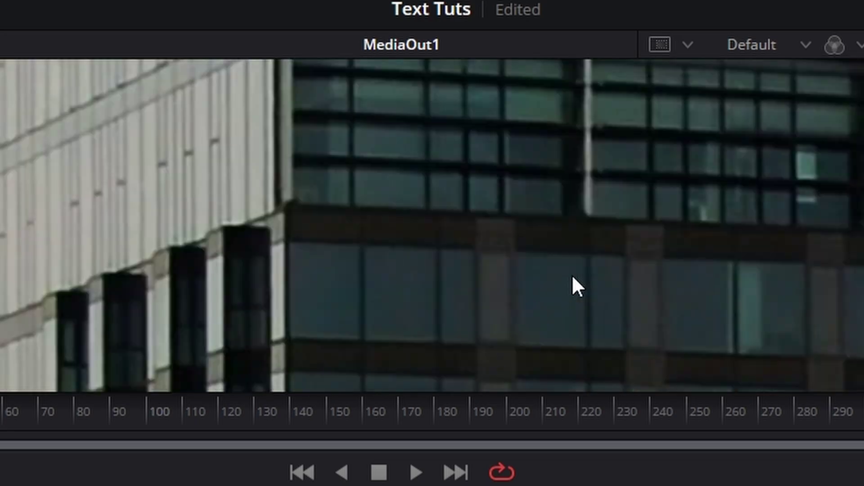
{"action": "scroll", "coordinate": [571, 275], "scroll_direction": "down", "scroll_amount": 3}
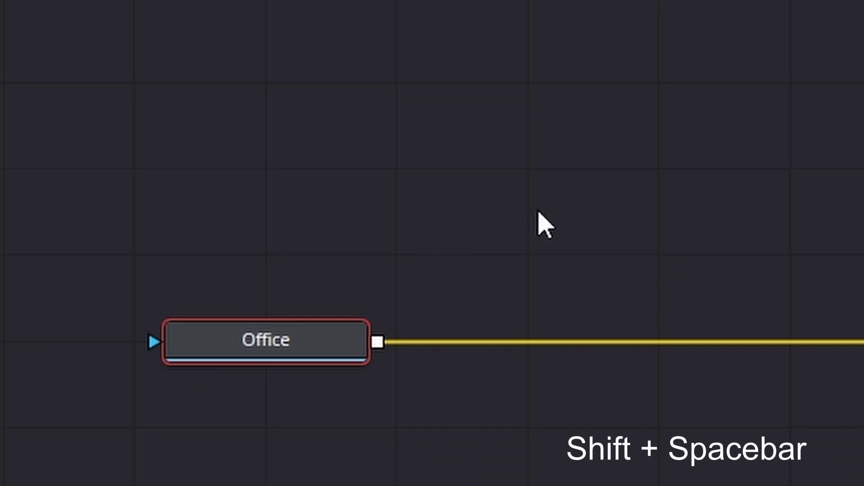
{"action": "key", "text": "shift+space"}
{"action": "key", "text": "BackSpace"}
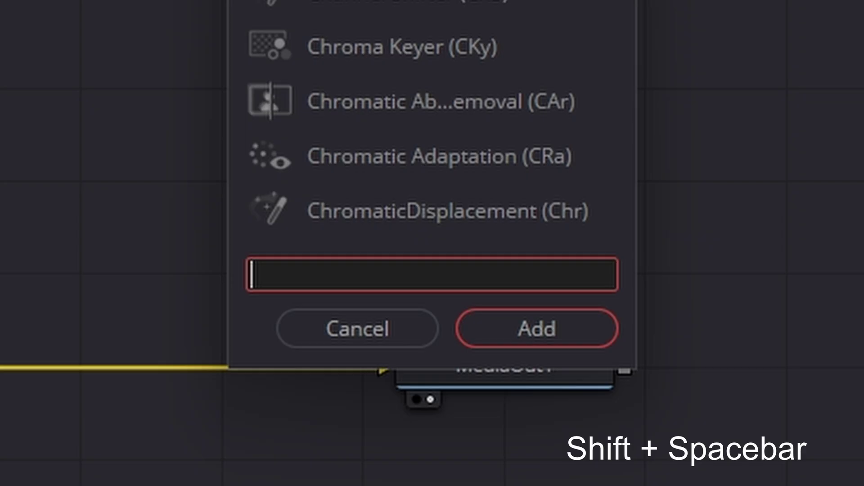
{"action": "type", "text": "uns"}
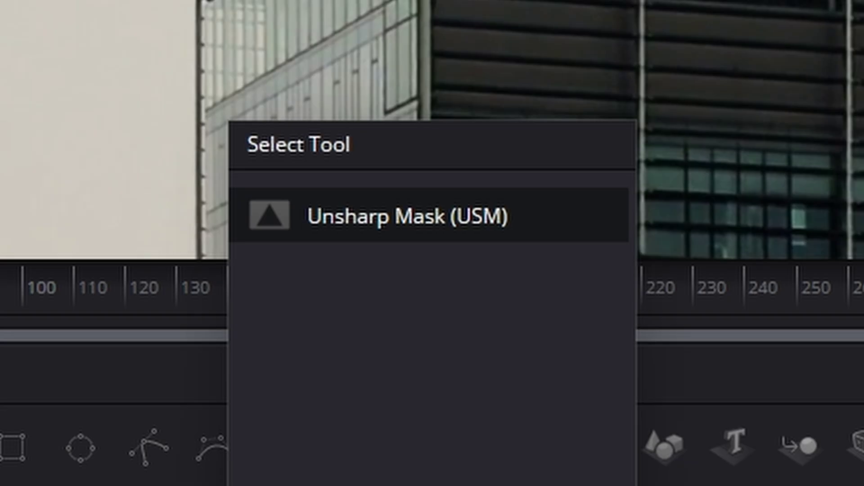
{"action": "key", "text": "Return"}
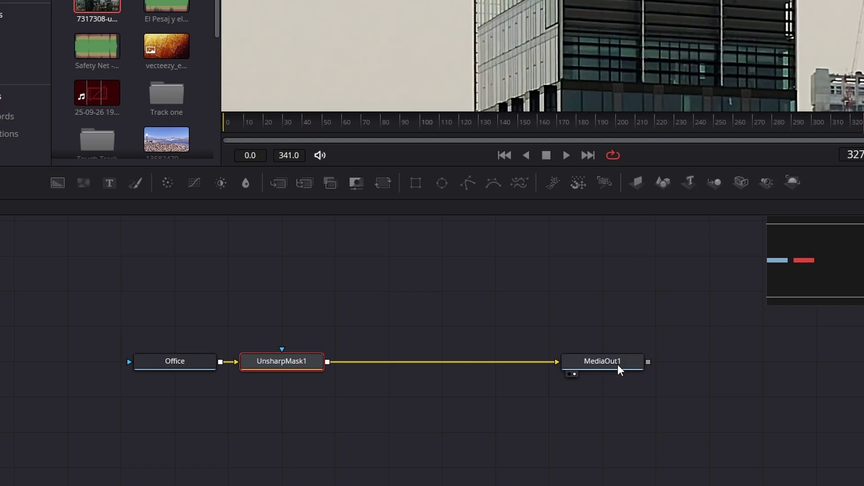
Step: Spread out the node graph by moving MediaOut1 away and setting UnsharpMask1 close beside Office
{"action": "left_click_drag", "start_coordinate": [618, 366], "coordinate": [712, 366]}
{"action": "left_click_drag", "start_coordinate": [180, 364], "coordinate": [126, 364]}
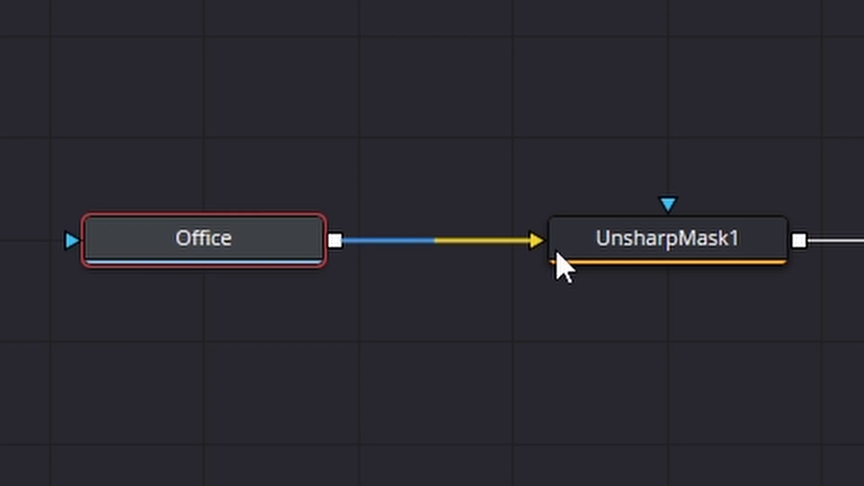
{"action": "left_click_drag", "start_coordinate": [706, 247], "coordinate": [618, 243]}
{"action": "left_click", "coordinate": [685, 4]}
Step: Add a Camera Tracker node after UnsharpMask1
{"action": "left_click", "coordinate": [554, 221]}
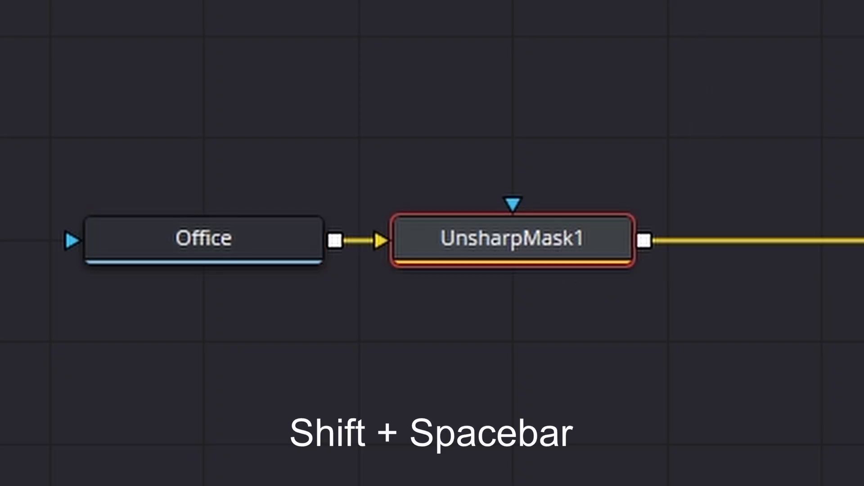
{"action": "key", "text": "shift+space"}
{"action": "key", "text": "BackSpace"}
{"action": "type", "text": "cam"}
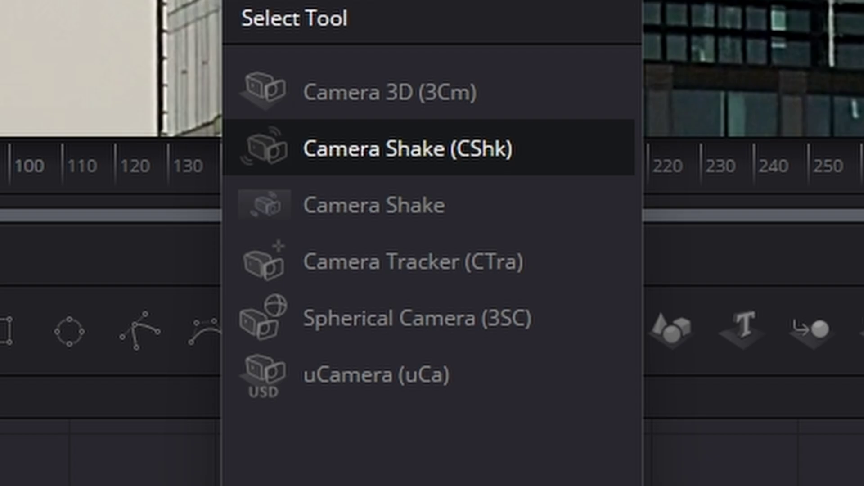
{"action": "left_click", "coordinate": [460, 267]}
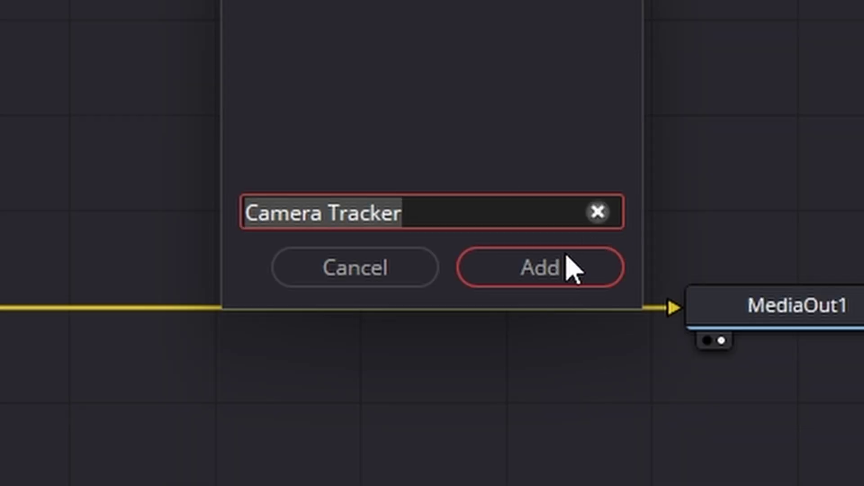
{"action": "left_click", "coordinate": [563, 258]}
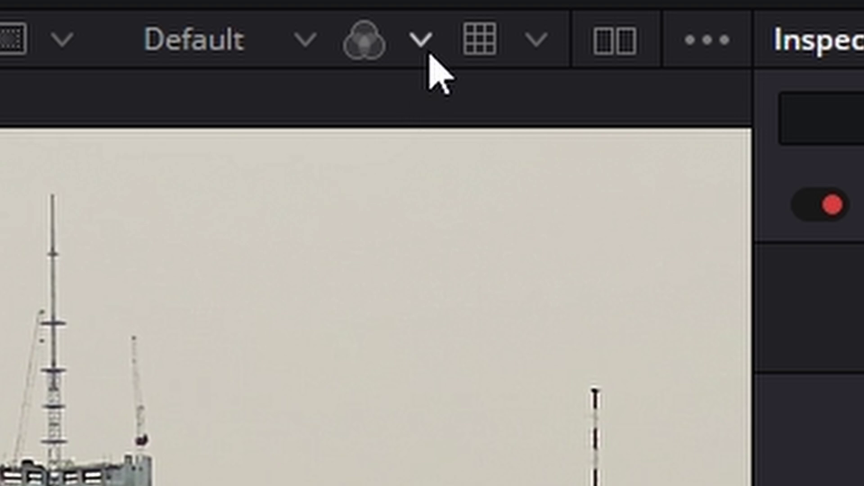
Step: Compare the red, green and blue channels of the footage in the viewer to judge their contrast
{"action": "left_click", "coordinate": [420, 39]}
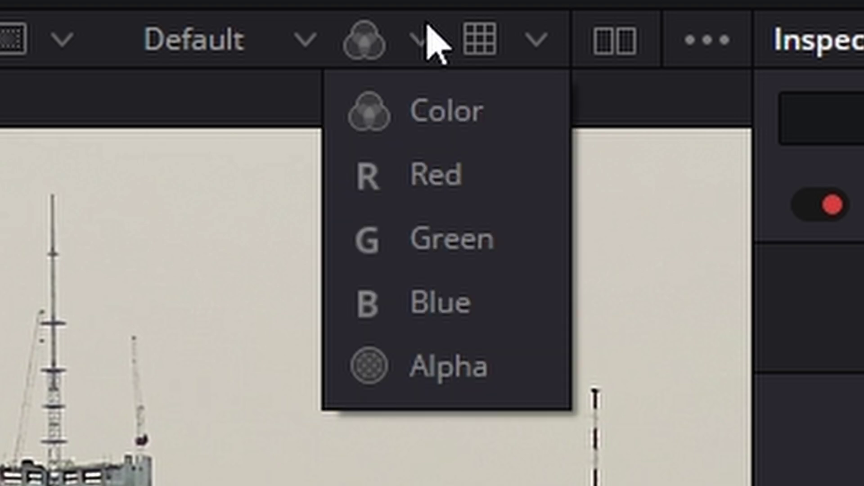
{"action": "left_click", "coordinate": [432, 175]}
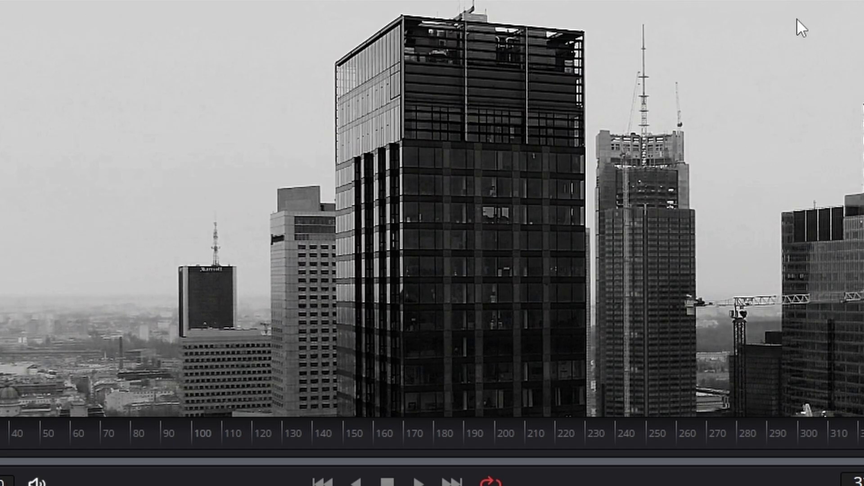
{"action": "left_click", "coordinate": [420, 40]}
{"action": "left_click", "coordinate": [439, 237]}
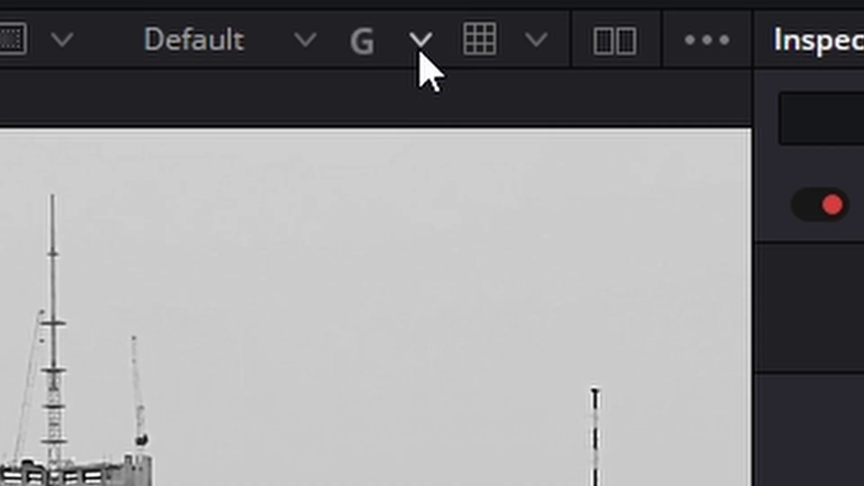
{"action": "left_click", "coordinate": [419, 41]}
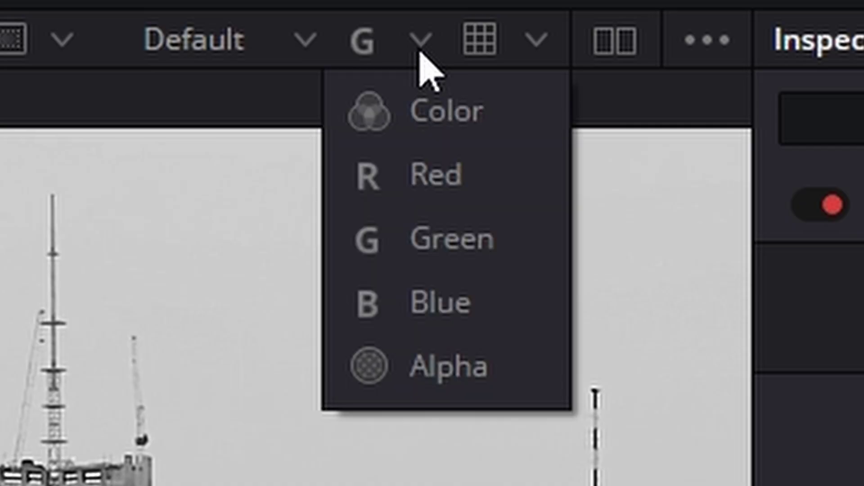
{"action": "left_click", "coordinate": [420, 297]}
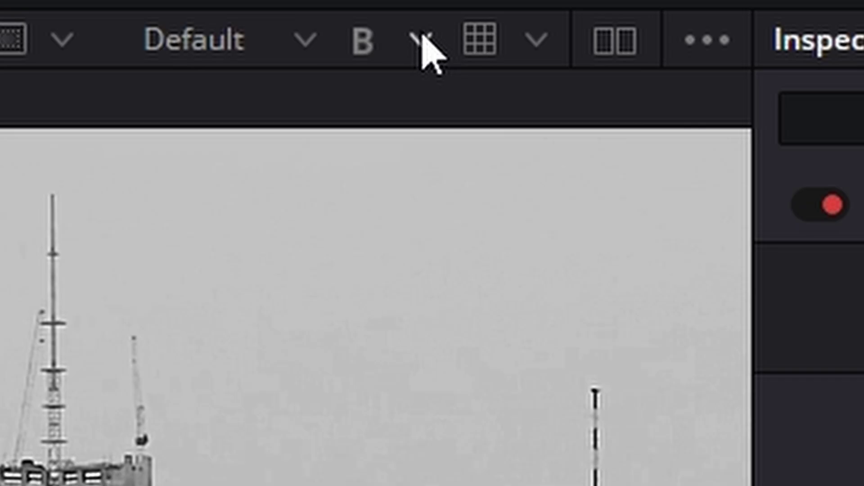
{"action": "left_click", "coordinate": [421, 38]}
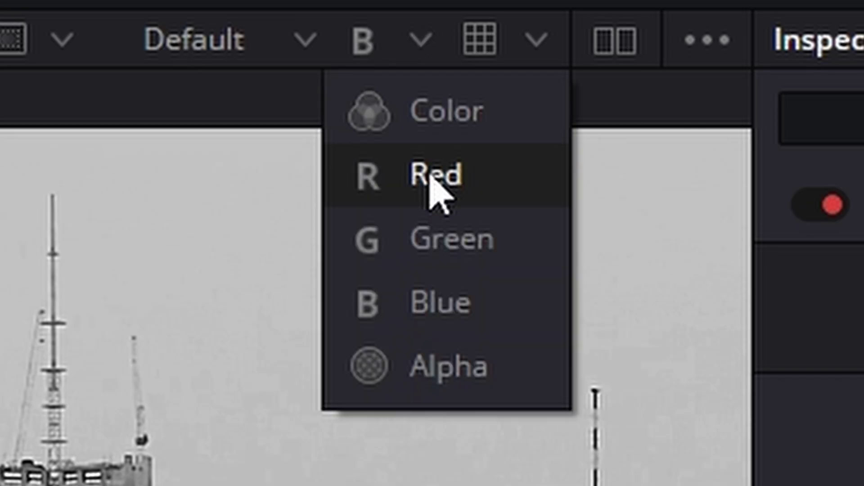
{"action": "left_click", "coordinate": [431, 179]}
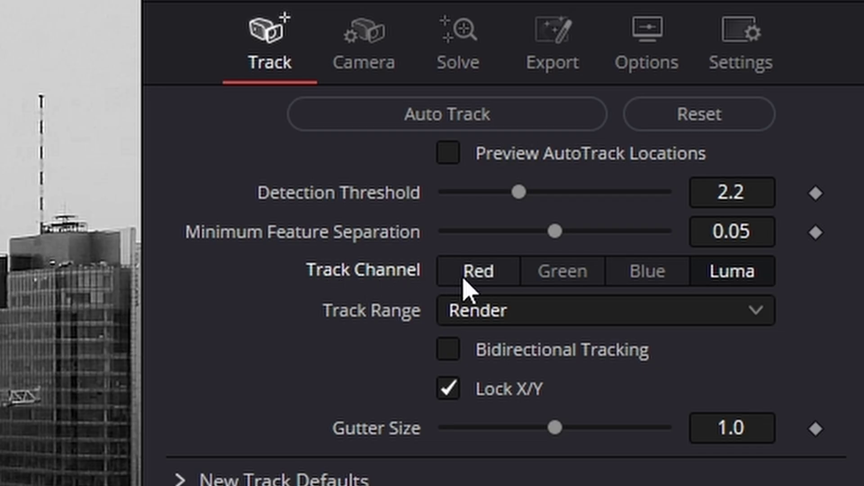
Step: Auto-track the footage on the Red channel with location preview enabled, Detection Threshold 1.937 and Minimum Feature Separation 0.0229
{"action": "left_click", "coordinate": [468, 279]}
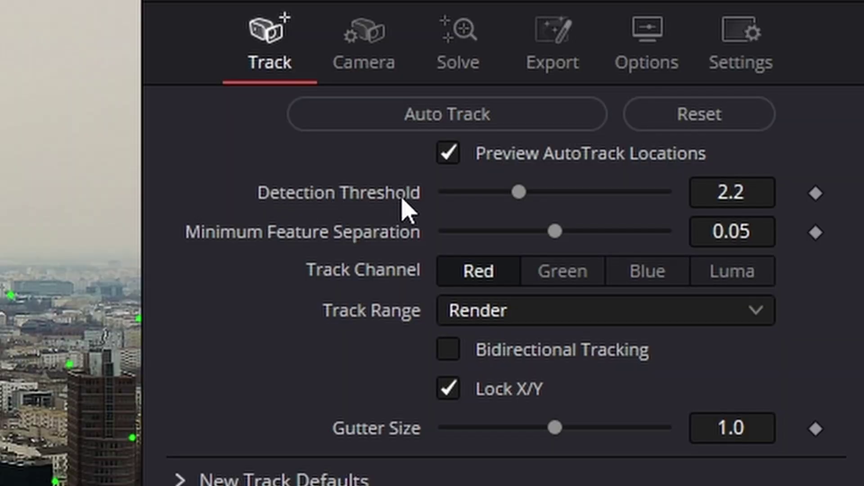
{"action": "left_click_drag", "start_coordinate": [524, 198], "coordinate": [471, 197]}
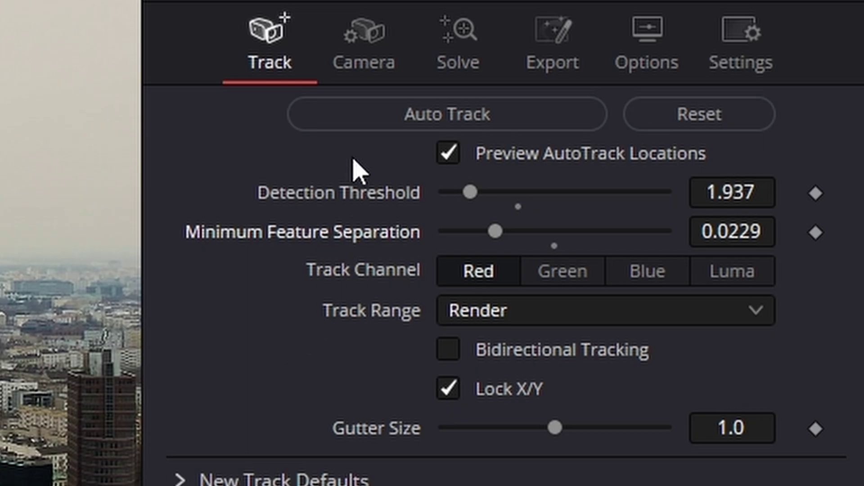
{"action": "left_click", "coordinate": [347, 120]}
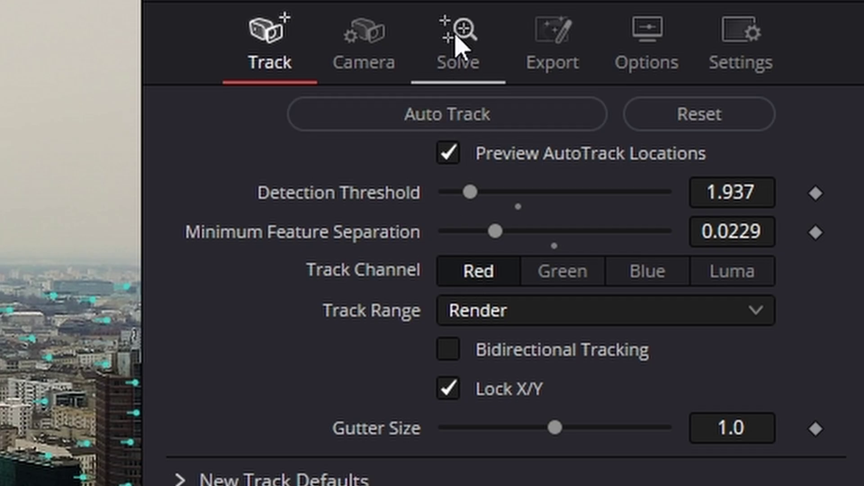
Step: Solve the camera motion from the tracked footage using the default track filtering values
{"action": "left_click", "coordinate": [457, 45]}
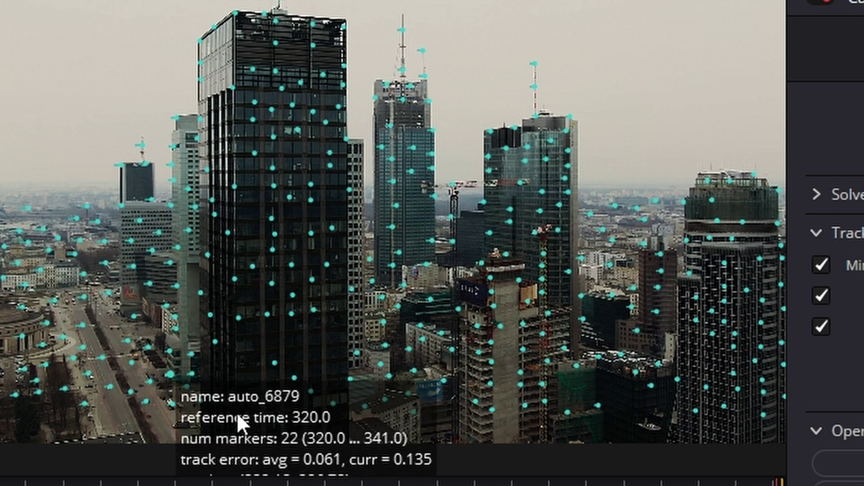
{"action": "mouse_move", "coordinate": [431, 90]}
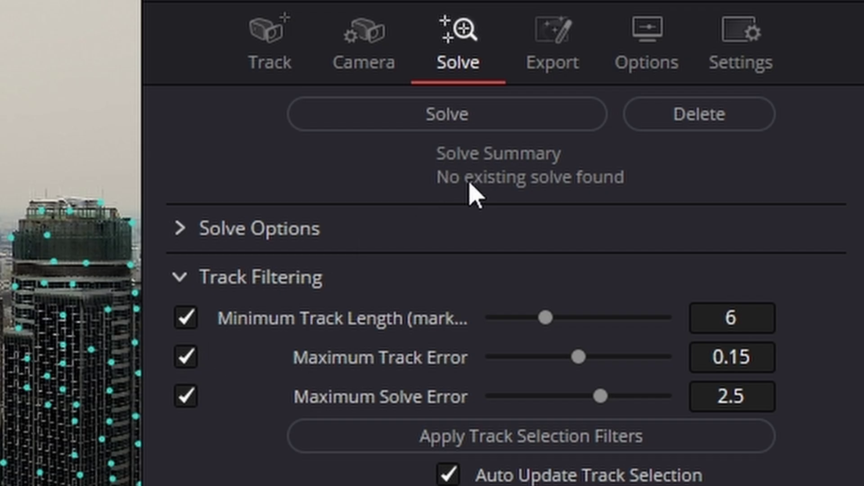
{"action": "left_click", "coordinate": [433, 121]}
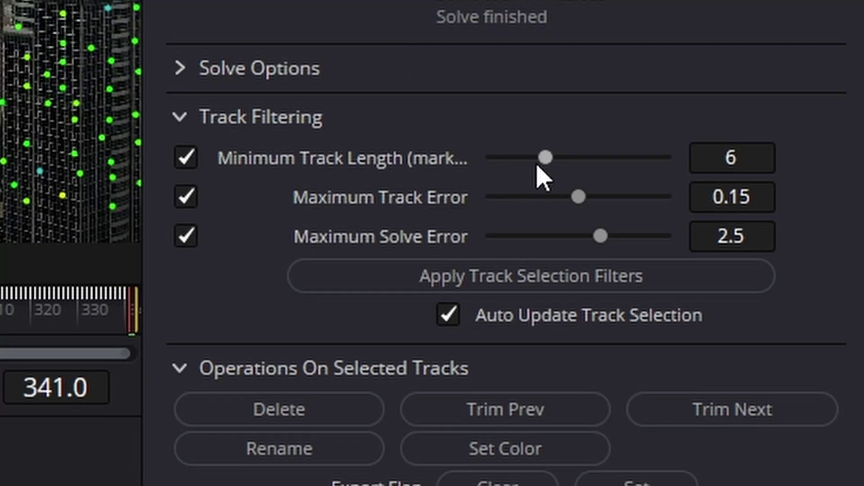
Step: Set the Minimum Track Length filter to 8 and delete the tracks it selects
{"action": "left_click_drag", "start_coordinate": [544, 163], "coordinate": [567, 158]}
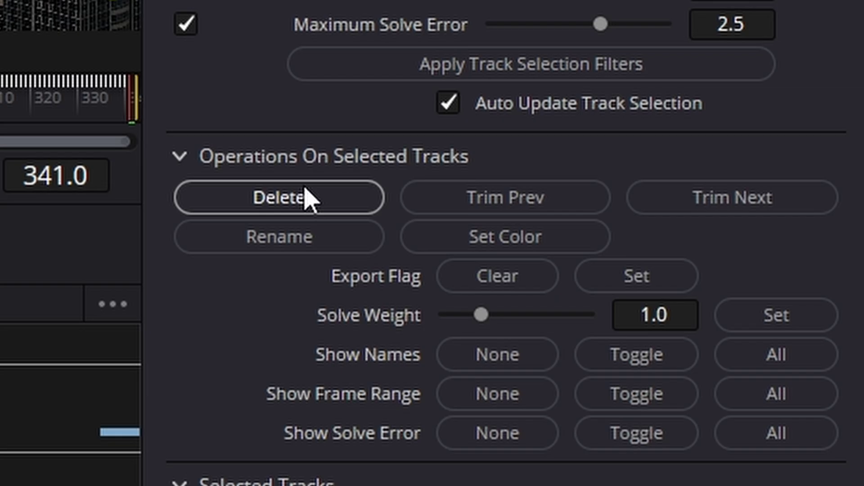
{"action": "left_click", "coordinate": [305, 190]}
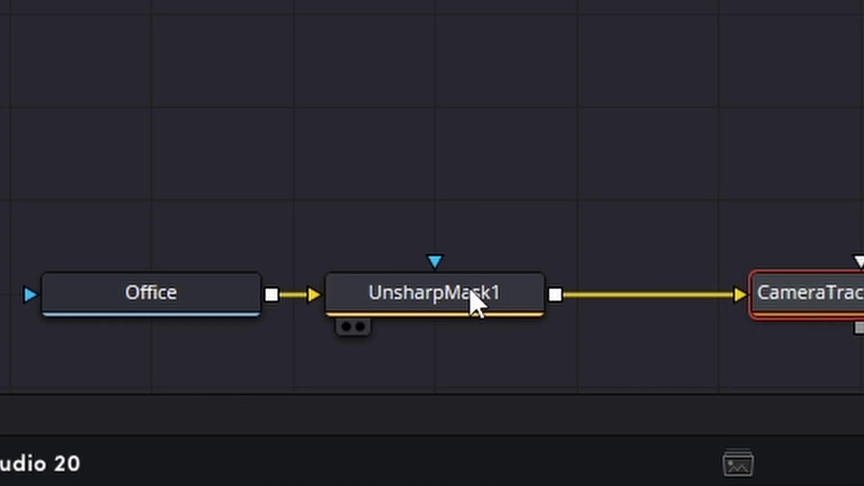
Step: Delete the UnsharpMask1 node and move CameraTracker1 closer to Office
{"action": "left_click", "coordinate": [473, 301]}
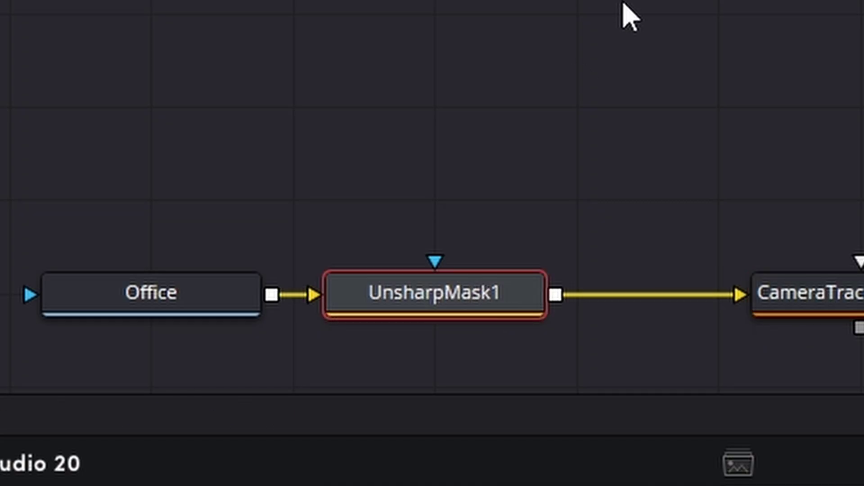
{"action": "key", "text": "Delete"}
{"action": "left_click_drag", "start_coordinate": [845, 319], "coordinate": [573, 299]}
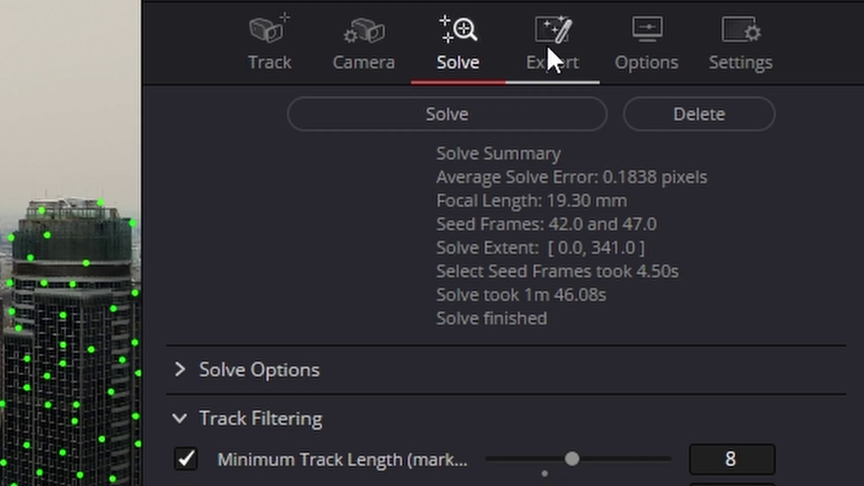
Step: Set the unaligned 3D scene's origin from selected tracks on the office tower's corner at frame 140, then return the scene to Aligned
{"action": "left_click", "coordinate": [551, 59]}
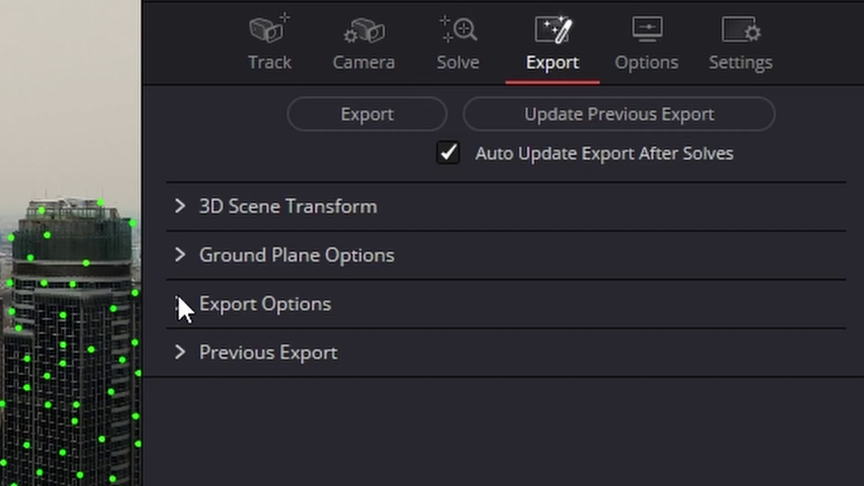
{"action": "left_click", "coordinate": [181, 207]}
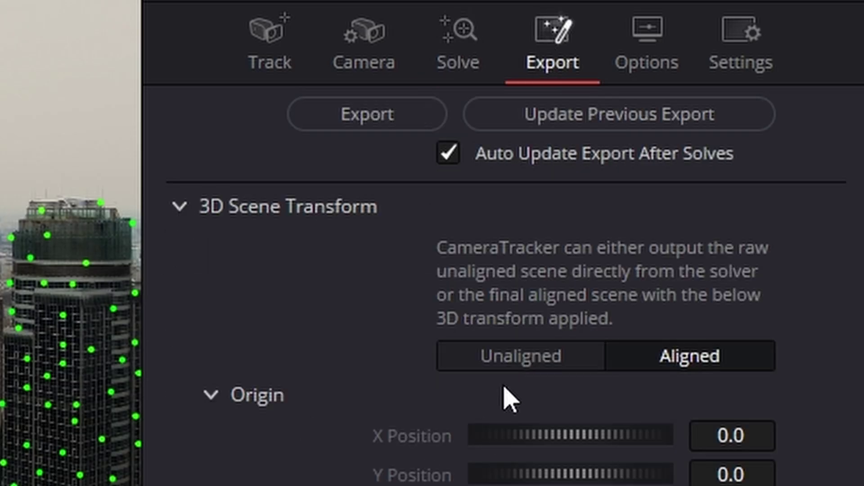
{"action": "left_click", "coordinate": [545, 361]}
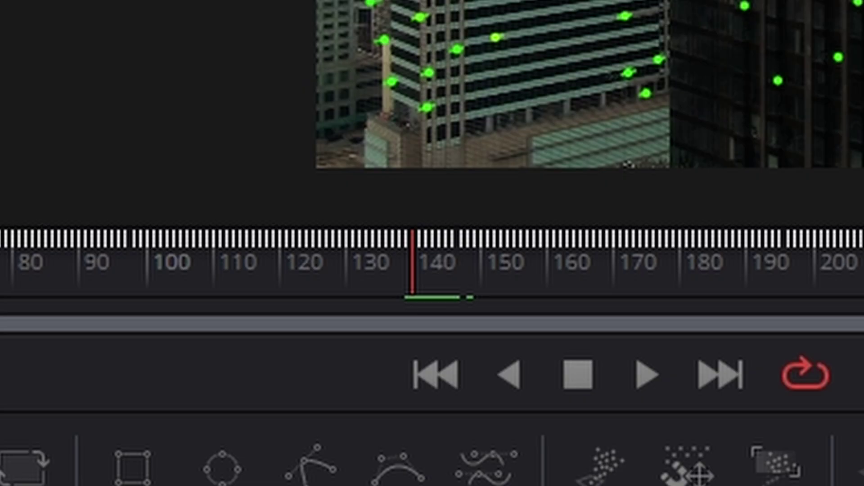
{"action": "scroll", "coordinate": [370, 164], "scroll_direction": "up", "scroll_amount": 5}
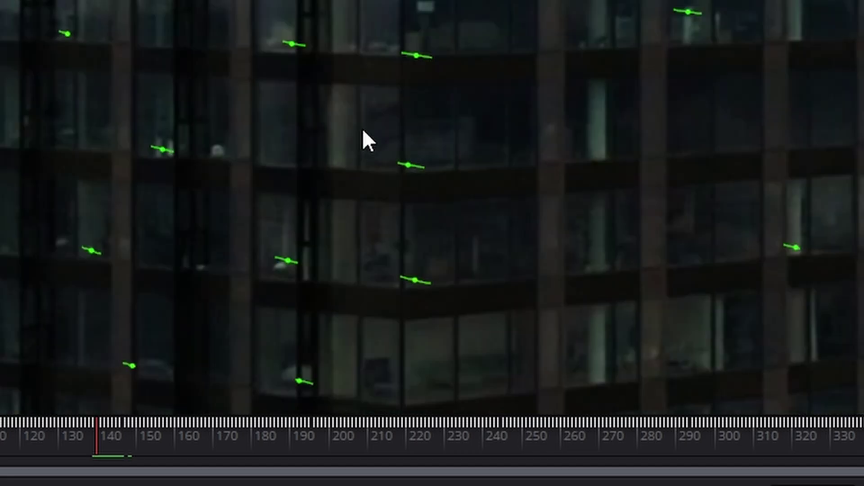
{"action": "left_click_drag", "start_coordinate": [361, 129], "coordinate": [464, 199]}
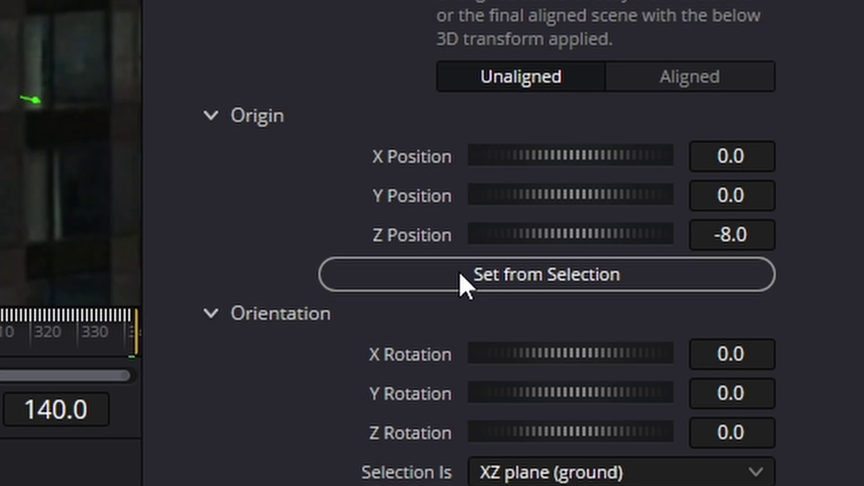
{"action": "left_click", "coordinate": [460, 274]}
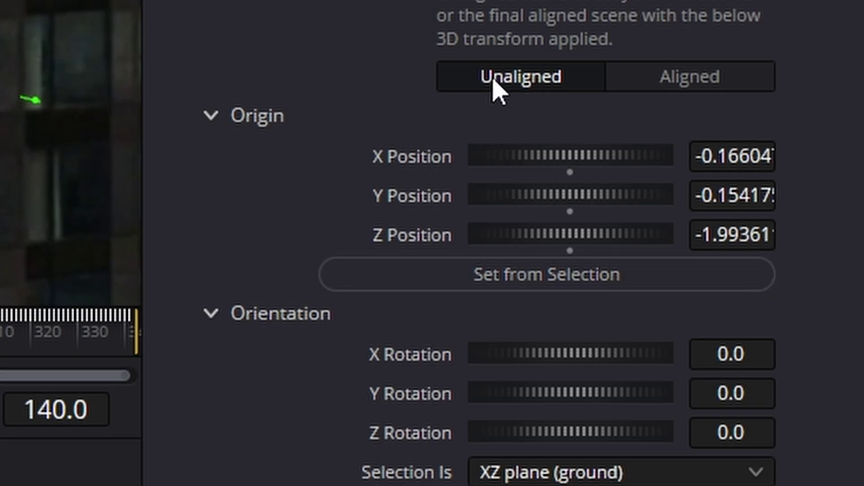
{"action": "left_click", "coordinate": [698, 90]}
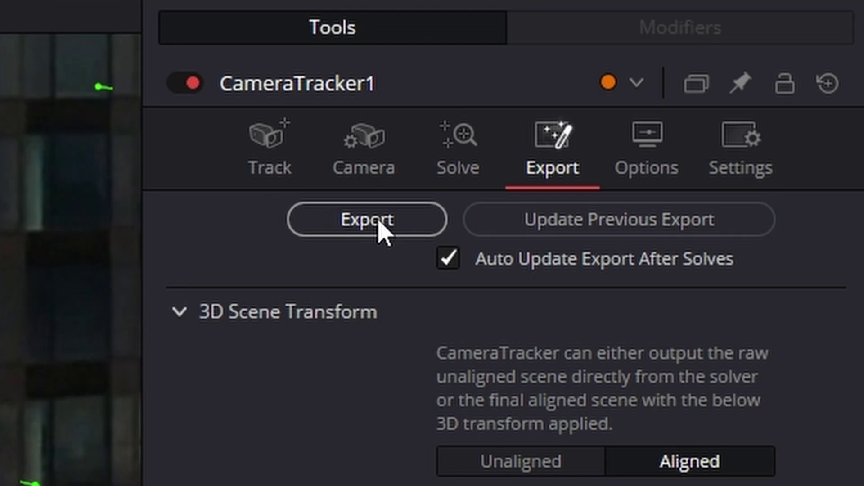
Step: Export the camera tracker's 3D scene and enlarge the node graph area to show the generated nodes
{"action": "left_click", "coordinate": [379, 228]}
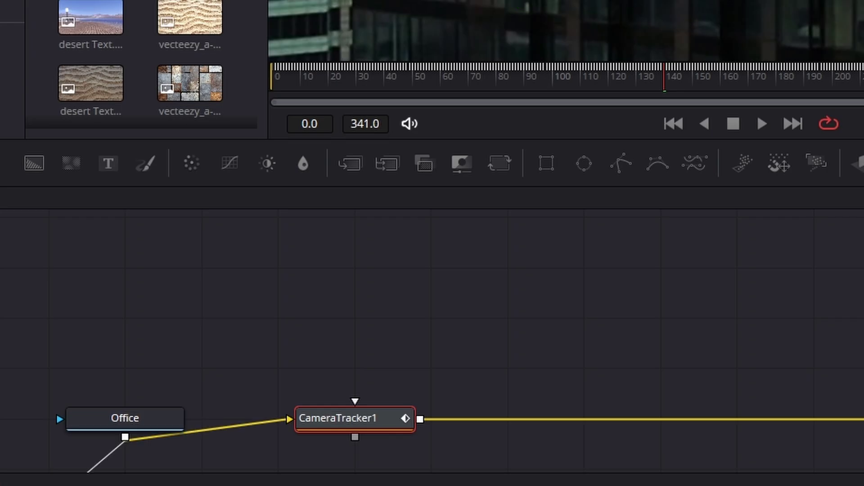
{"action": "scroll", "coordinate": [459, 342], "scroll_direction": "down", "scroll_amount": 3}
{"action": "left_click_drag", "start_coordinate": [399, 369], "coordinate": [541, 252]}
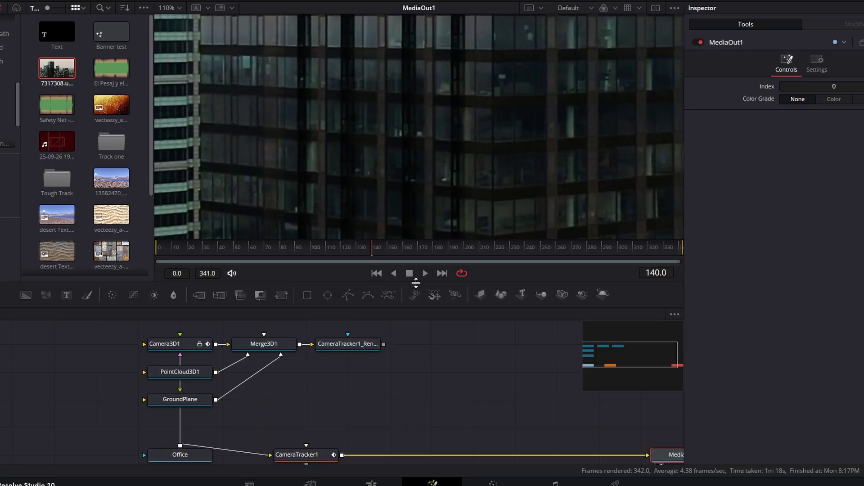
{"action": "left_click_drag", "start_coordinate": [415, 284], "coordinate": [424, 214]}
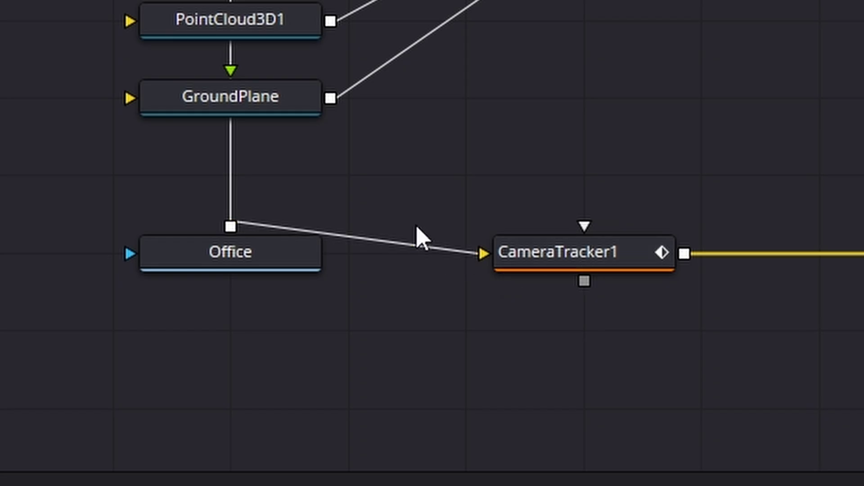
Step: Disconnect CameraTracker1 from Office and MediaOut1, and set it aside below the Office node
{"action": "left_click_drag", "start_coordinate": [474, 249], "coordinate": [383, 108]}
{"action": "left_click_drag", "start_coordinate": [862, 253], "coordinate": [863, 288]}
{"action": "left_click_drag", "start_coordinate": [634, 257], "coordinate": [201, 414]}
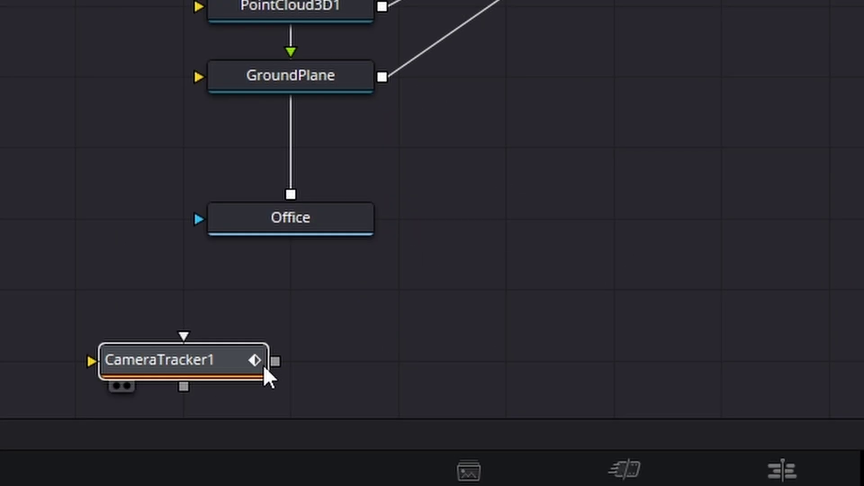
{"action": "left_click_drag", "start_coordinate": [263, 366], "coordinate": [308, 408]}
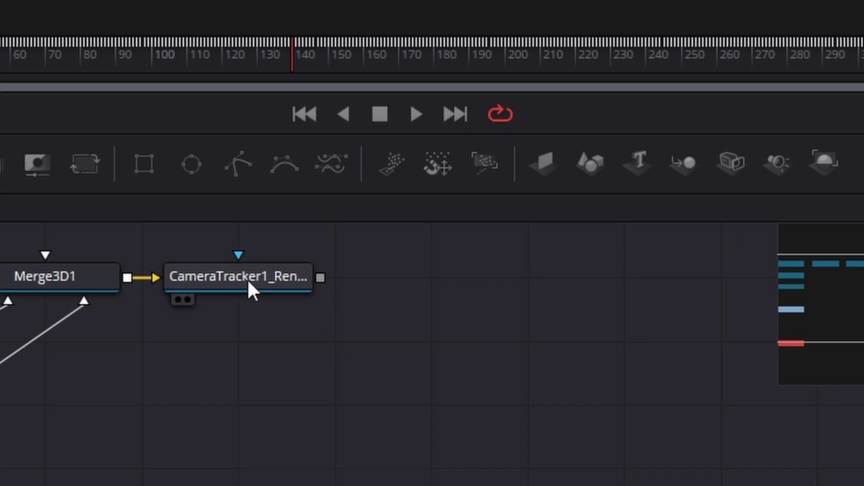
Step: Connect the CameraTracker1 renderer's output to MediaOut1 and display MediaOut1 in the viewer
{"action": "left_click", "coordinate": [248, 282]}
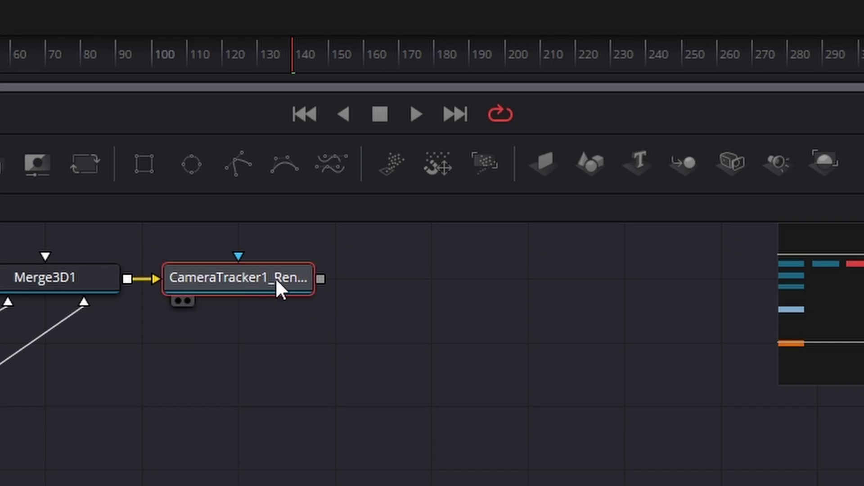
{"action": "left_click_drag", "start_coordinate": [321, 279], "coordinate": [704, 424]}
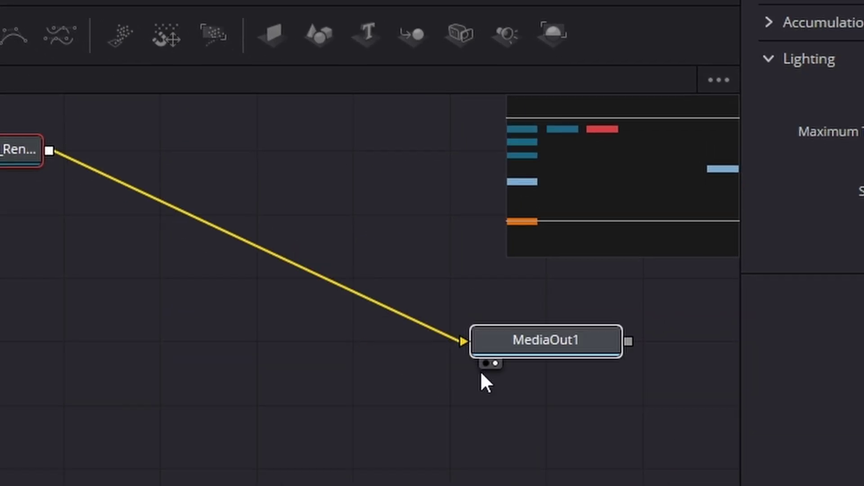
{"action": "left_click", "coordinate": [481, 373]}
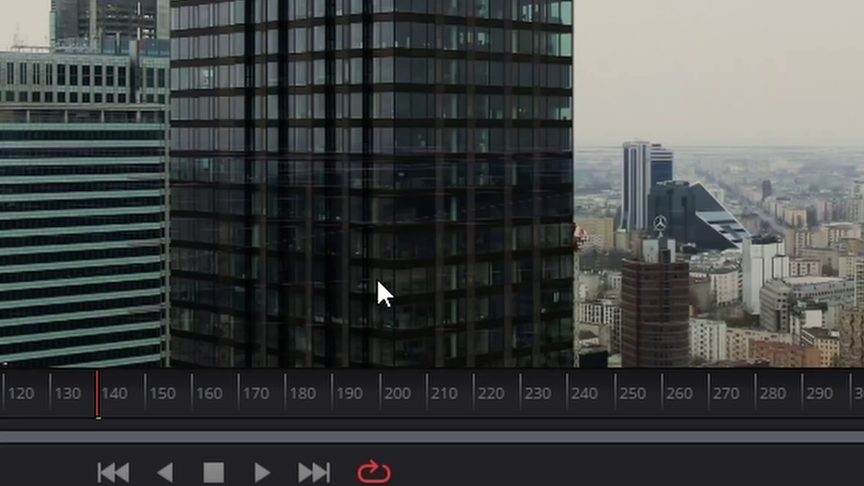
{"action": "scroll", "coordinate": [388, 234], "scroll_direction": "down", "scroll_amount": 1}
{"action": "scroll", "coordinate": [389, 207], "scroll_direction": "up", "scroll_amount": 1}
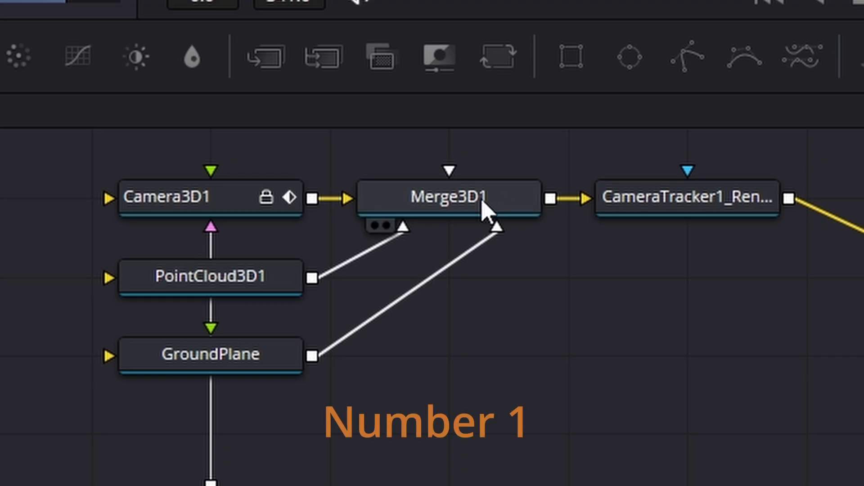
Step: Load Merge3D1 into the first viewer and examine the camera and point cloud from the Right and Perspective views
{"action": "left_click", "coordinate": [484, 208]}
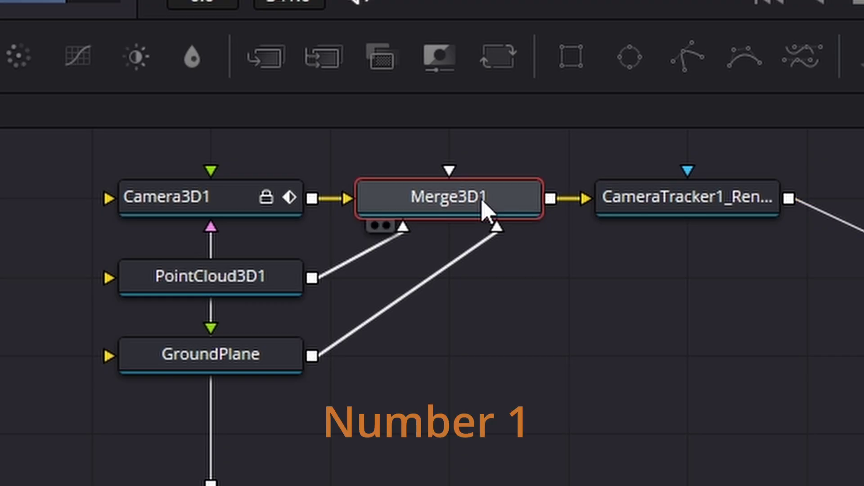
{"action": "key", "text": "1"}
{"action": "scroll", "coordinate": [381, 308], "scroll_direction": "down", "scroll_amount": 10}
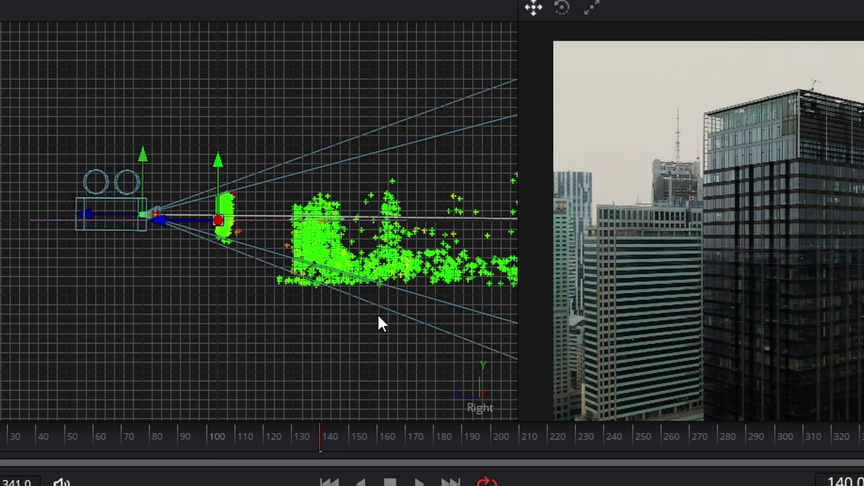
{"action": "scroll", "coordinate": [377, 311], "scroll_direction": "down", "scroll_amount": 2}
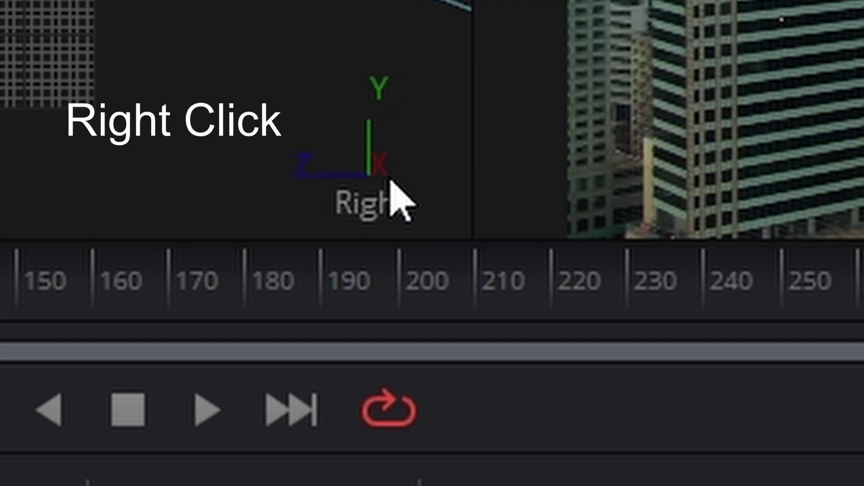
{"action": "right_click", "coordinate": [490, 403]}
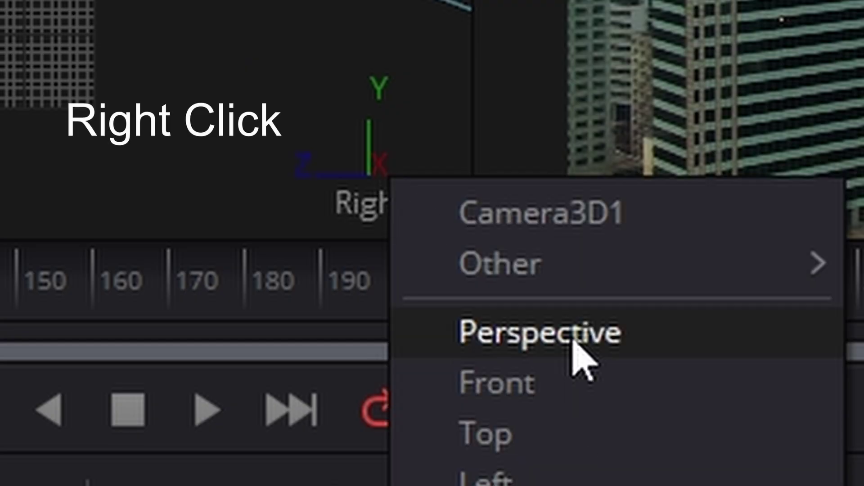
{"action": "left_click", "coordinate": [554, 461]}
{"action": "scroll", "coordinate": [633, 441], "scroll_direction": "down", "scroll_amount": 5}
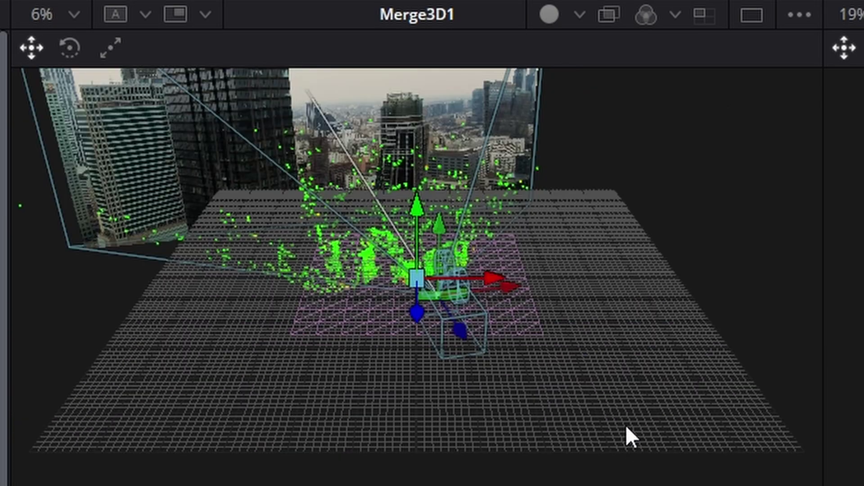
{"action": "scroll", "coordinate": [511, 336], "scroll_direction": "up", "scroll_amount": 6}
{"action": "scroll", "coordinate": [511, 356], "scroll_direction": "down", "scroll_amount": 4}
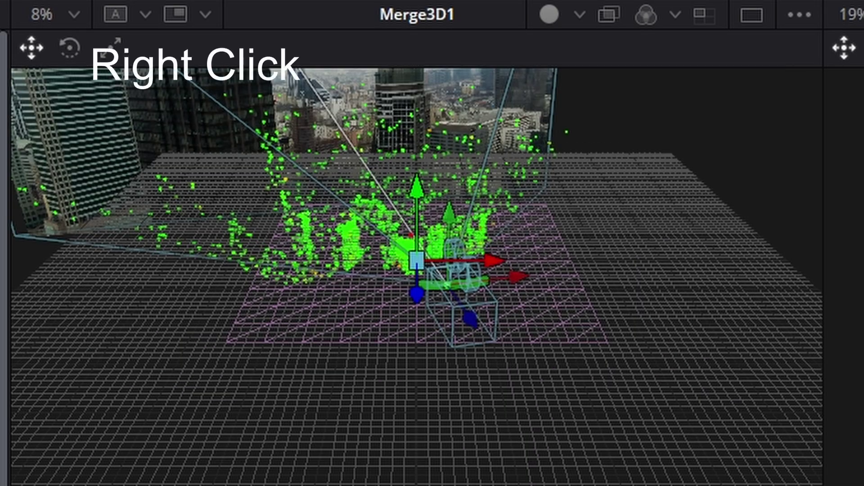
Step: Switch the 3D scene to the Top view and examine the point cloud at the office tower's corner
{"action": "right_click", "coordinate": [466, 122]}
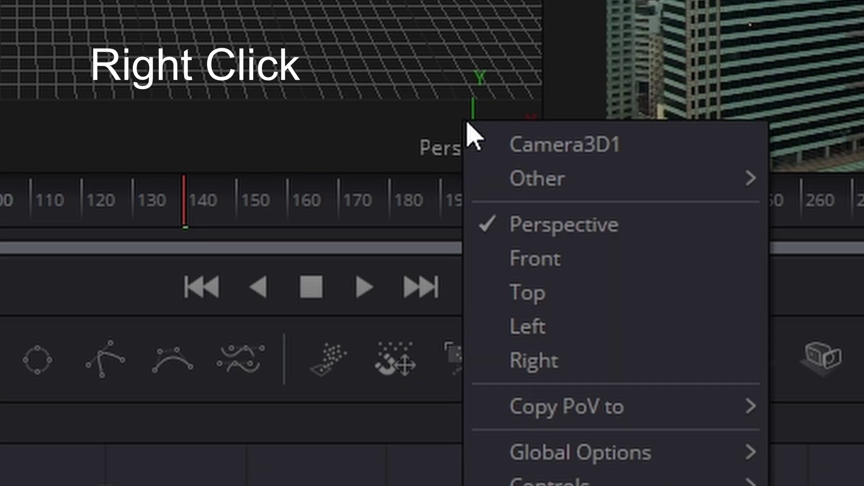
{"action": "left_click", "coordinate": [567, 297]}
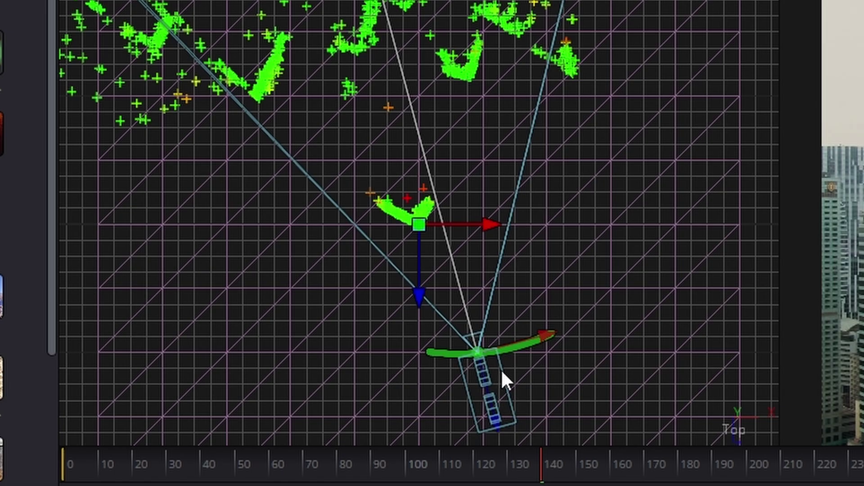
{"action": "scroll", "coordinate": [329, 297], "scroll_direction": "up", "scroll_amount": 3}
{"action": "scroll", "coordinate": [328, 297], "scroll_direction": "up", "scroll_amount": 2}
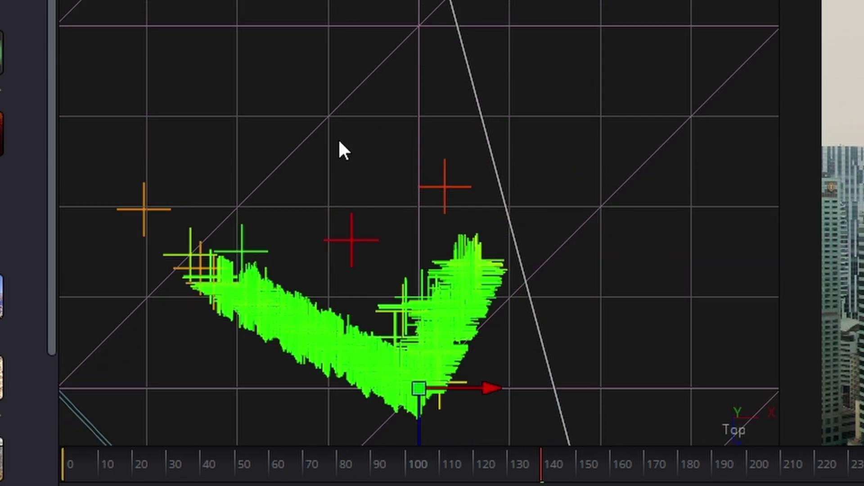
{"action": "scroll", "coordinate": [432, 215], "scroll_direction": "down", "scroll_amount": 3}
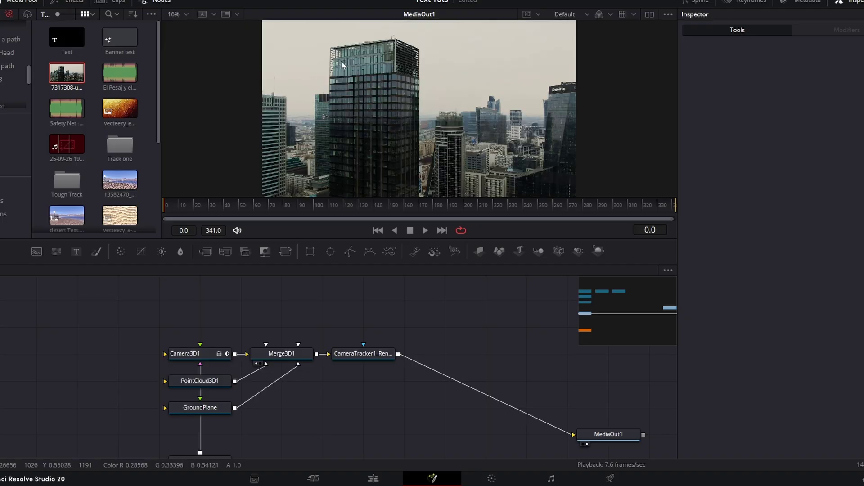
Step: Add a Shape 3D node to the node graph above the Merge3D1 row
{"action": "left_click_drag", "start_coordinate": [617, 304], "coordinate": [617, 292]}
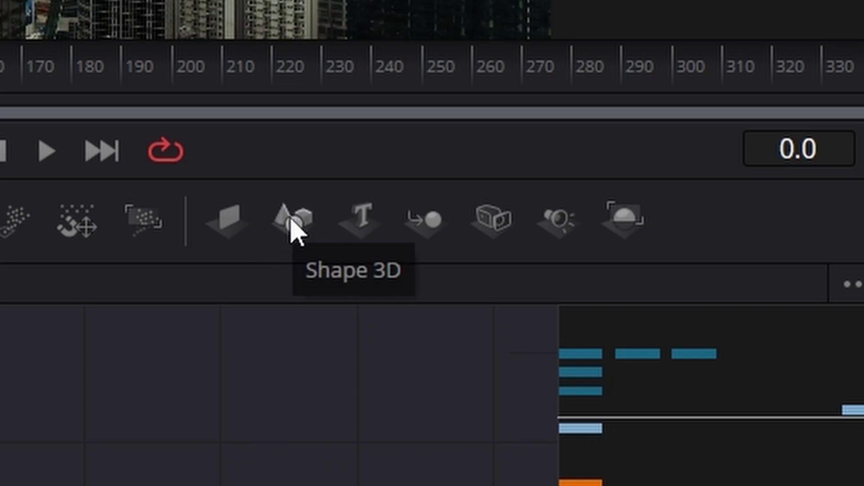
{"action": "left_click_drag", "start_coordinate": [292, 221], "coordinate": [212, 229]}
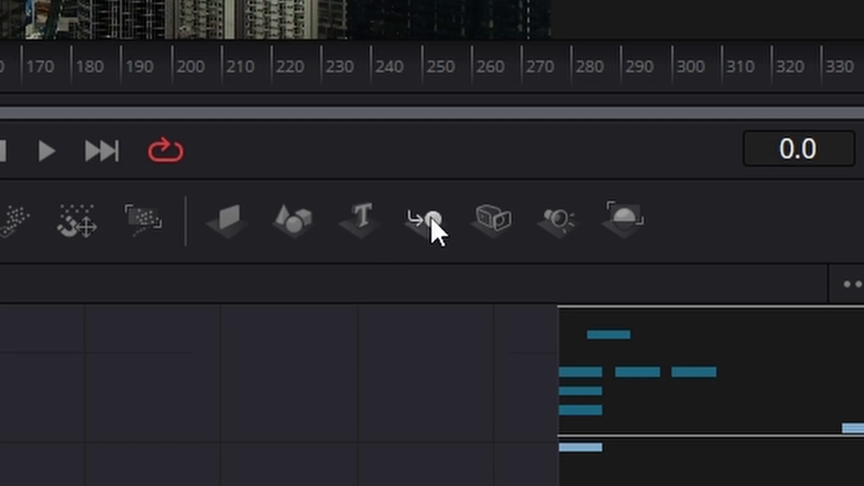
Step: Add a Merge 3D node beside Shape3D1, feed Shape3D1 into it and stack the shape node directly above the merge
{"action": "left_click_drag", "start_coordinate": [431, 227], "coordinate": [510, 247]}
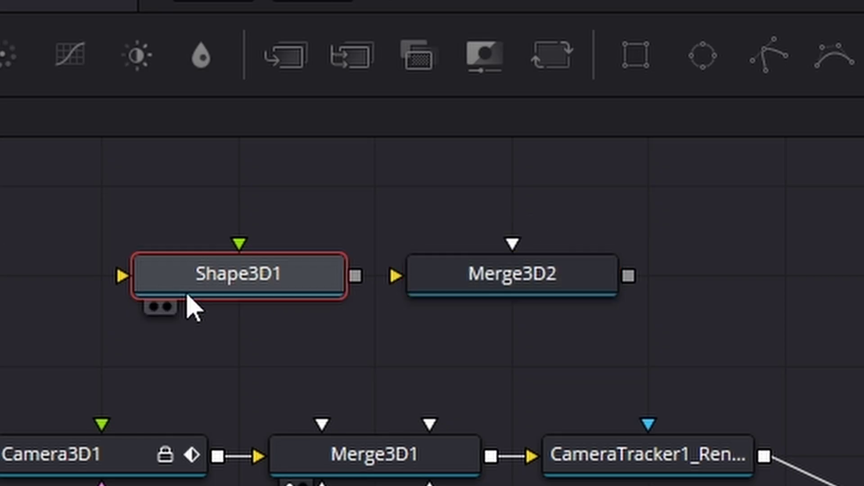
{"action": "left_click_drag", "start_coordinate": [212, 285], "coordinate": [258, 297]}
{"action": "left_click_drag", "start_coordinate": [353, 273], "coordinate": [484, 273]}
{"action": "left_click_drag", "start_coordinate": [340, 272], "coordinate": [600, 180]}
Step: Rename the Shape3D1 node to BuildMatte
{"action": "key", "text": "F2"}
{"action": "left_click", "coordinate": [606, 299]}
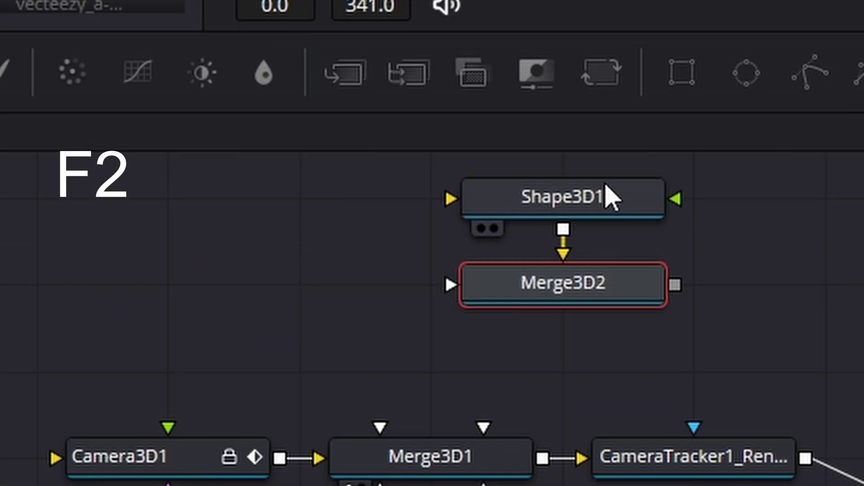
{"action": "left_click", "coordinate": [604, 215]}
{"action": "scroll", "coordinate": [604, 212], "scroll_direction": "up", "scroll_amount": 2}
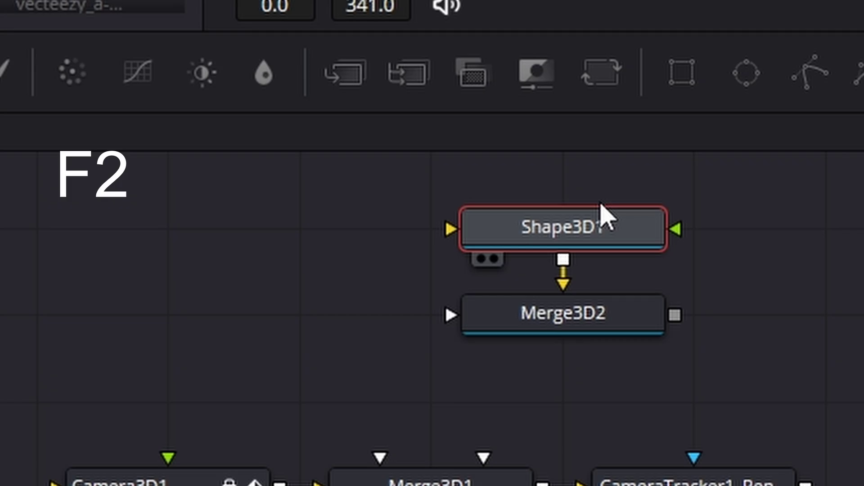
{"action": "type", "text": "B"}
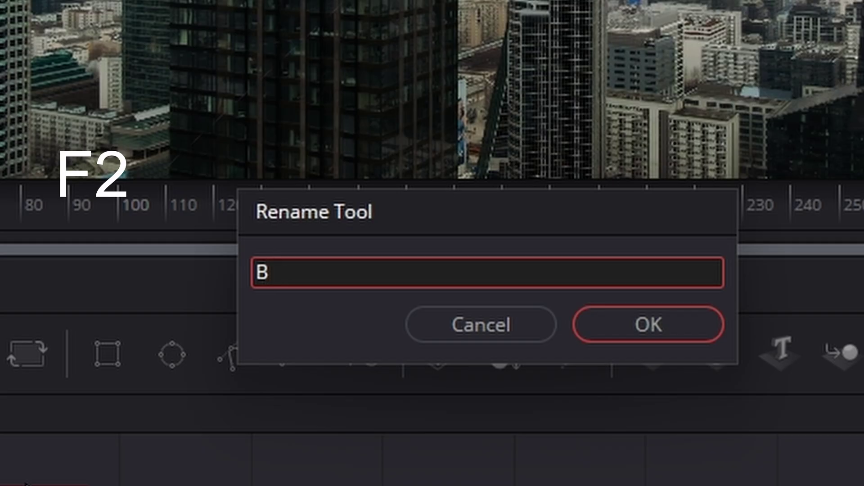
{"action": "type", "text": "uild <"}
{"action": "key", "text": "BackSpace"}
{"action": "type", "text": "Matte"}
{"action": "key", "text": "Return"}
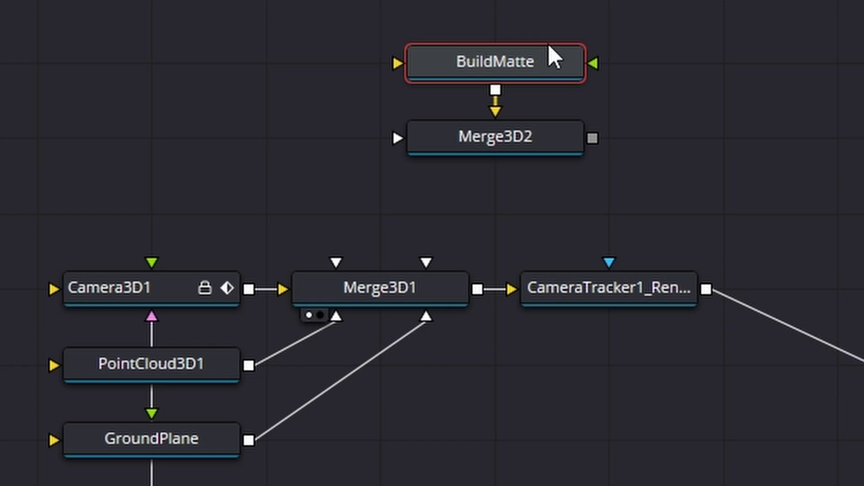
Step: Connect Merge3D2's output to Merge3D1 and set BuildMatte's shape to Cube
{"action": "left_click_drag", "start_coordinate": [588, 140], "coordinate": [428, 295]}
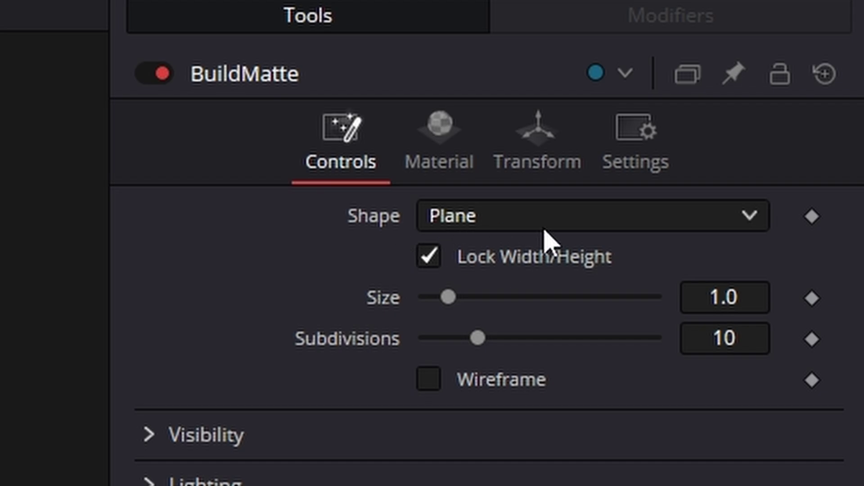
{"action": "left_click", "coordinate": [560, 229]}
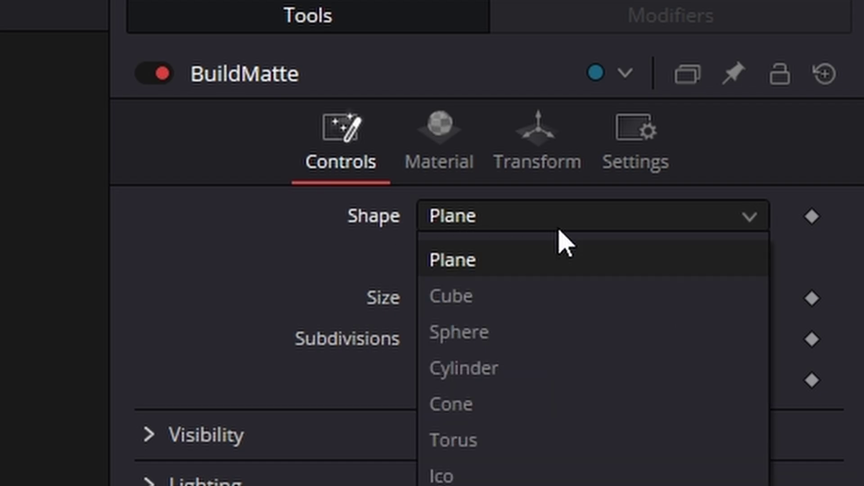
{"action": "left_click", "coordinate": [561, 302]}
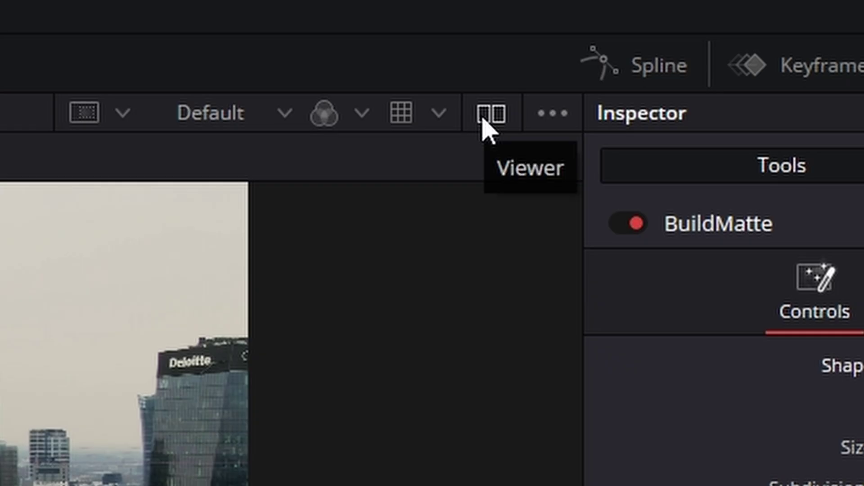
Step: Show both viewers side by side and compare the cube with the tower's point cloud in the Top view
{"action": "left_click", "coordinate": [486, 116]}
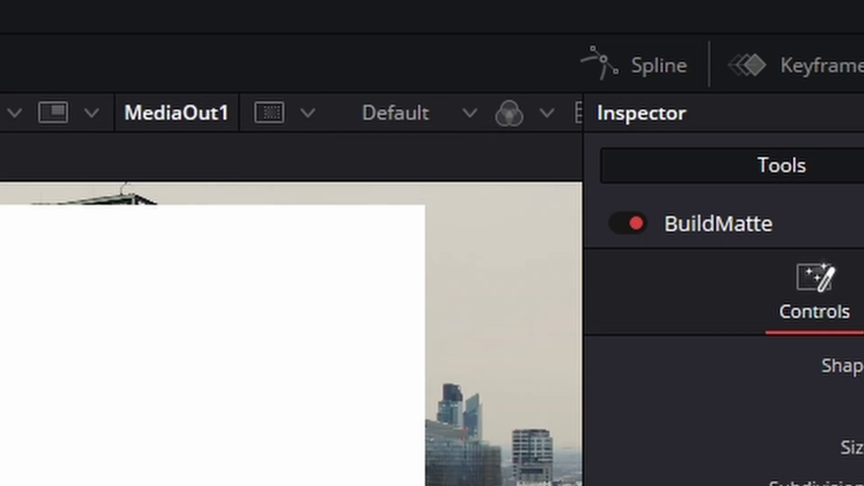
{"action": "scroll", "coordinate": [366, 227], "scroll_direction": "down", "scroll_amount": 5}
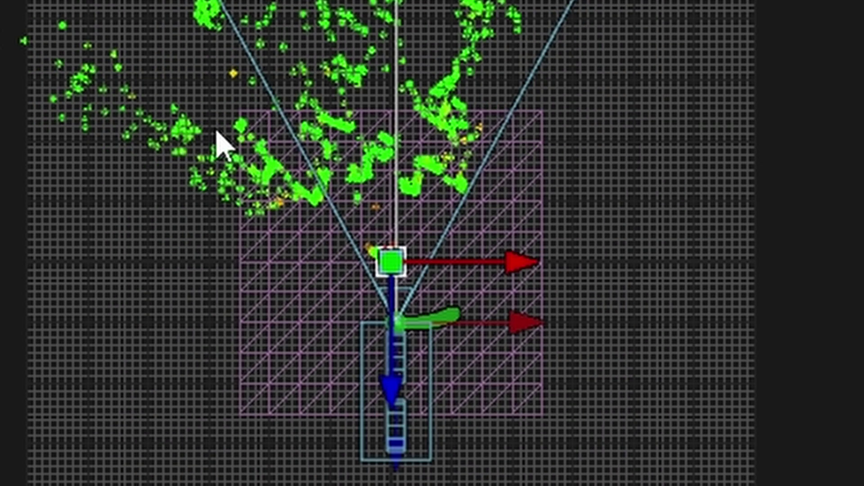
{"action": "scroll", "coordinate": [189, 208], "scroll_direction": "up", "scroll_amount": 5}
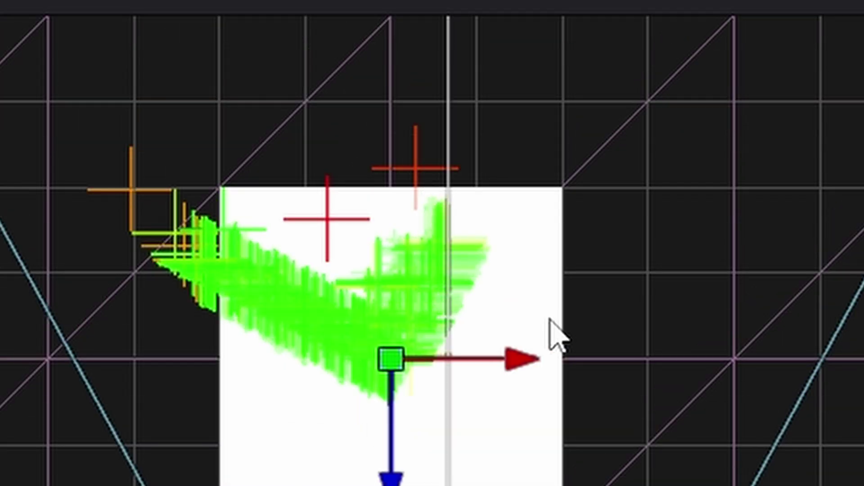
{"action": "scroll", "coordinate": [545, 272], "scroll_direction": "down", "scroll_amount": 5}
{"action": "scroll", "coordinate": [600, 423], "scroll_direction": "up", "scroll_amount": 6}
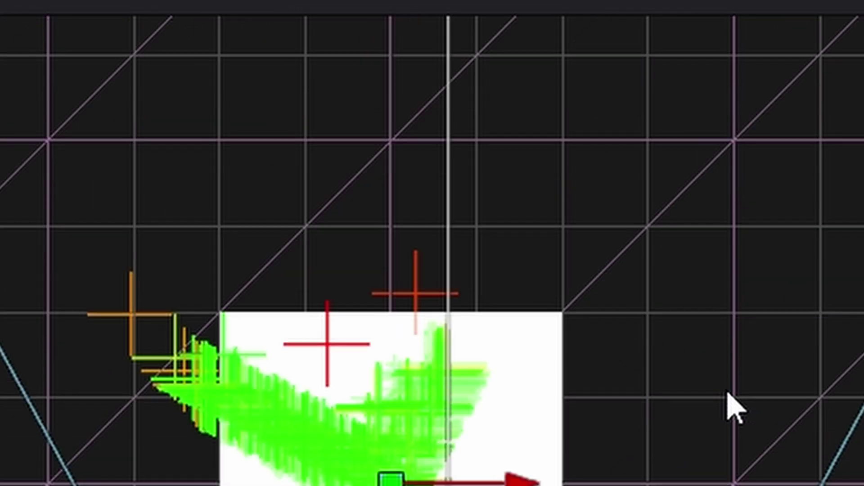
{"action": "scroll", "coordinate": [720, 392], "scroll_direction": "down", "scroll_amount": 2}
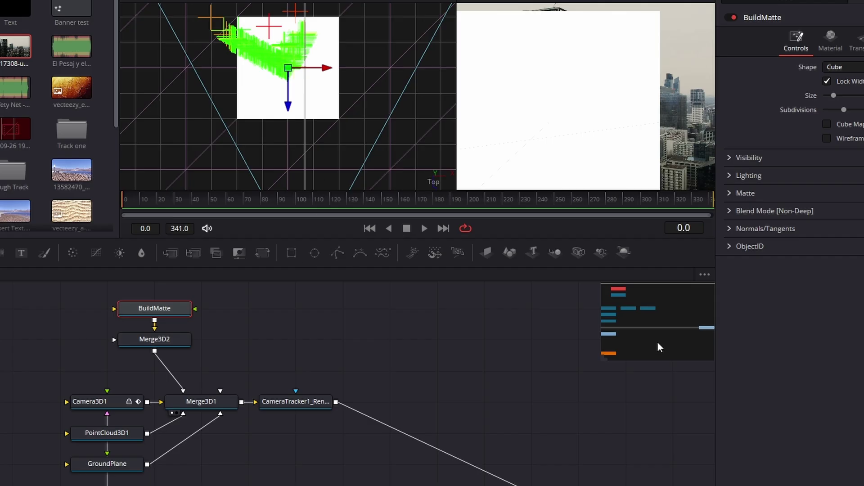
Step: Reduce PointCloud3D1's cross size until the markers shrink to small dots that trace the tower's two walls
{"action": "scroll", "coordinate": [653, 315], "scroll_direction": "down", "scroll_amount": 5}
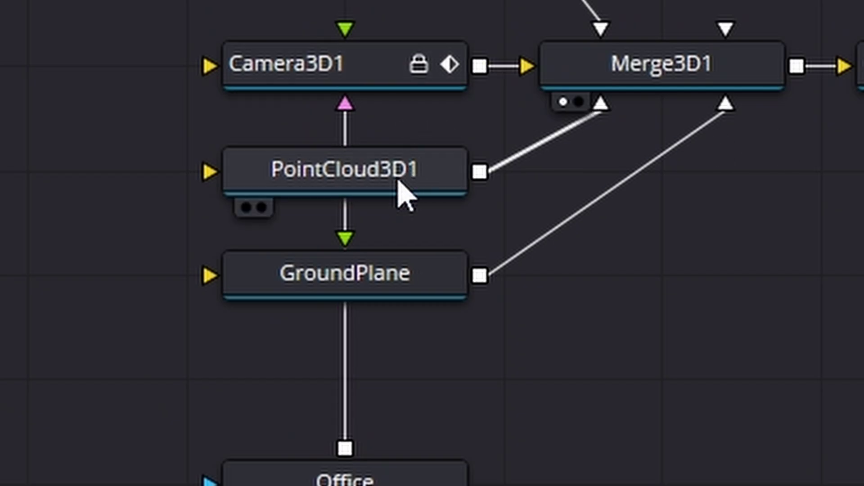
{"action": "left_click", "coordinate": [405, 190]}
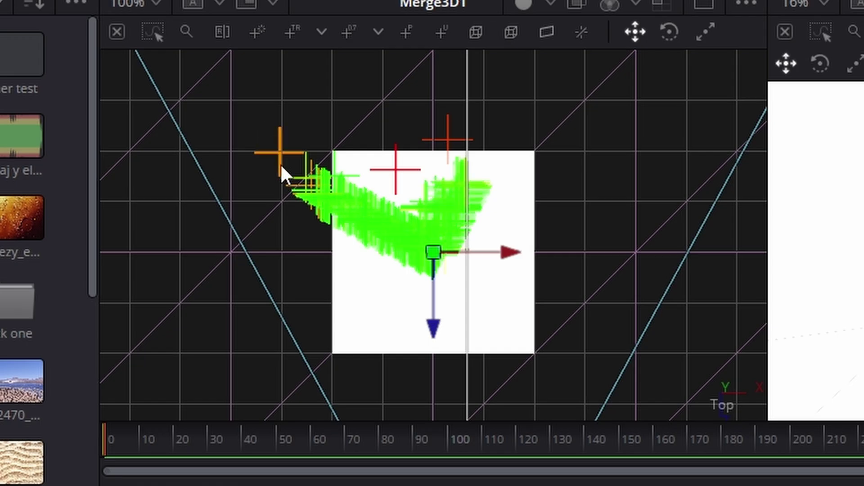
{"action": "scroll", "coordinate": [302, 198], "scroll_direction": "up", "scroll_amount": 5}
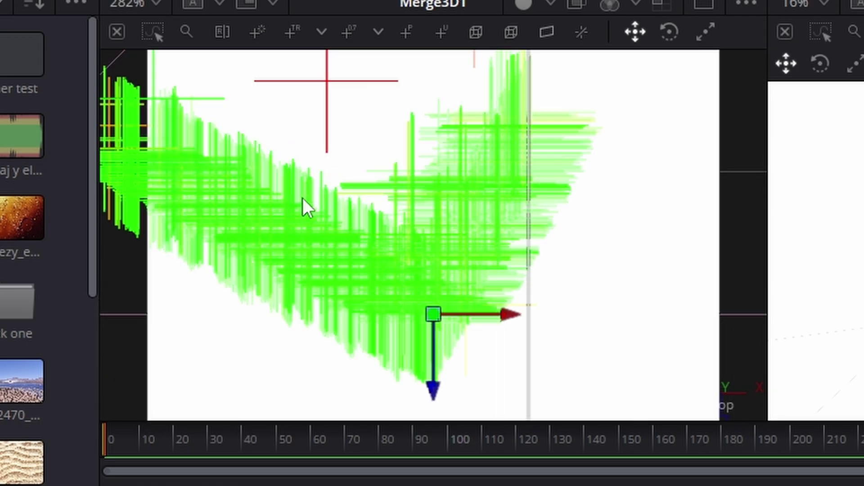
{"action": "scroll", "coordinate": [303, 198], "scroll_direction": "down", "scroll_amount": 3}
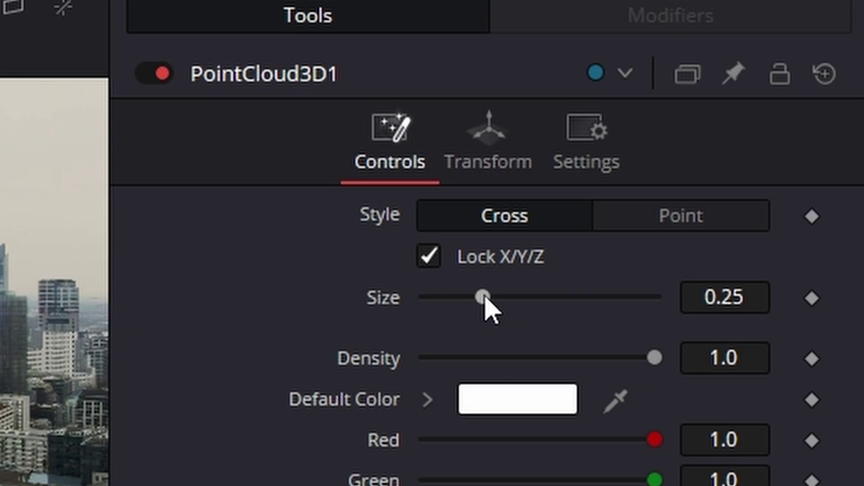
{"action": "left_click_drag", "start_coordinate": [485, 301], "coordinate": [394, 300]}
{"action": "left_click_drag", "start_coordinate": [477, 303], "coordinate": [472, 309]}
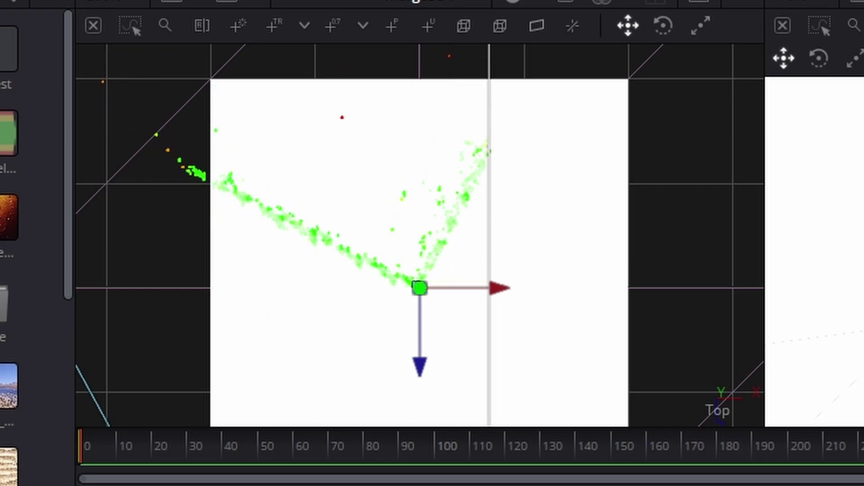
Step: Rotate the BuildMatte cube to about -31 degrees around Y to follow the angle of the tower's walls
{"action": "scroll", "coordinate": [597, 248], "scroll_direction": "down", "scroll_amount": 2}
{"action": "scroll", "coordinate": [575, 245], "scroll_direction": "up", "scroll_amount": 2}
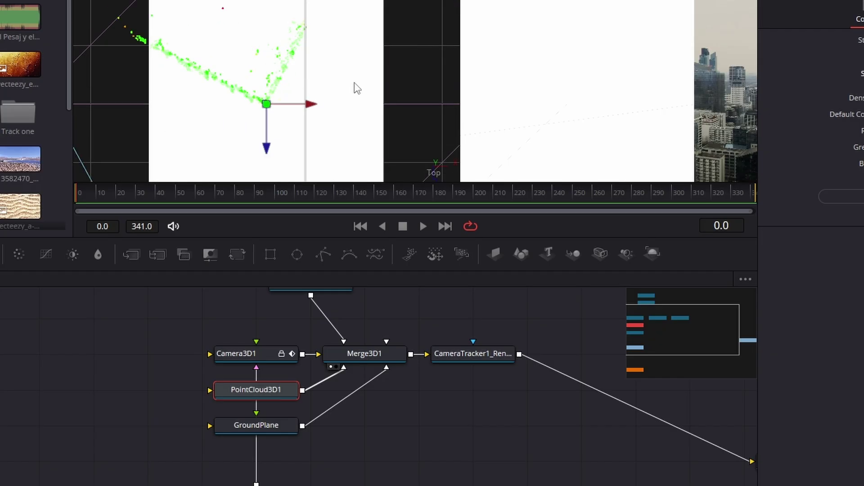
{"action": "scroll", "coordinate": [575, 245], "scroll_direction": "down", "scroll_amount": 1}
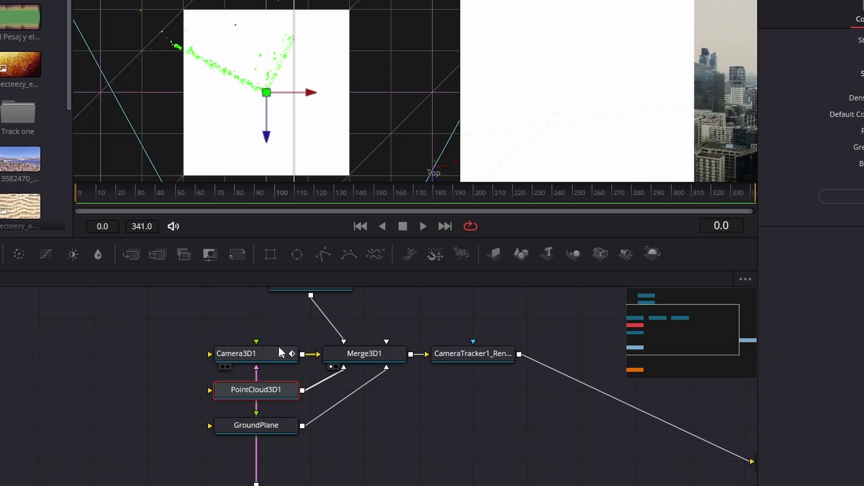
{"action": "scroll", "coordinate": [279, 352], "scroll_direction": "up", "scroll_amount": 3}
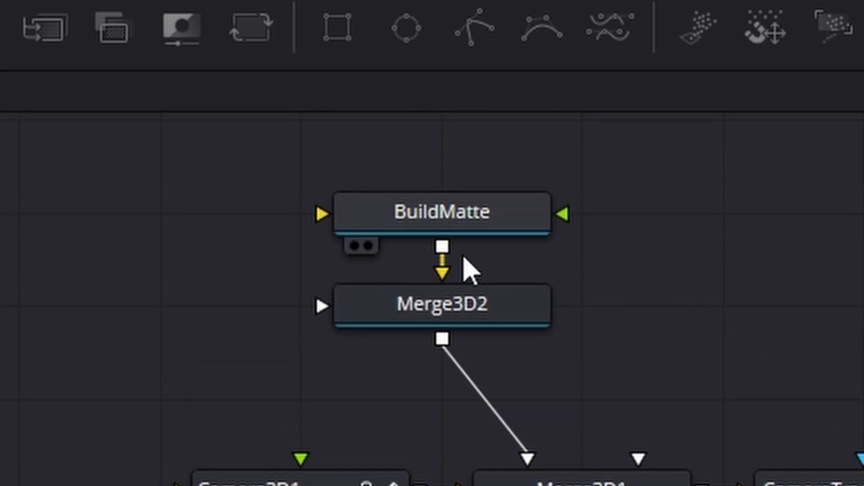
{"action": "left_click", "coordinate": [328, 329]}
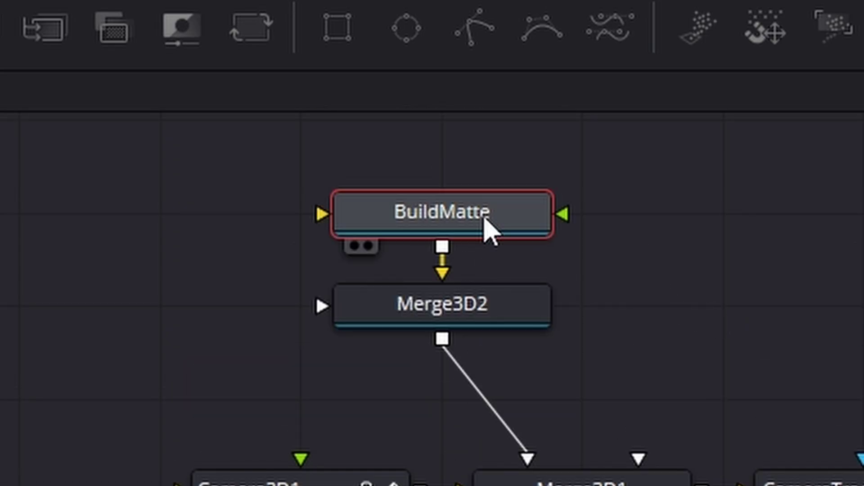
{"action": "scroll", "coordinate": [347, 286], "scroll_direction": "down", "scroll_amount": 1}
{"action": "scroll", "coordinate": [347, 286], "scroll_direction": "down", "scroll_amount": 1}
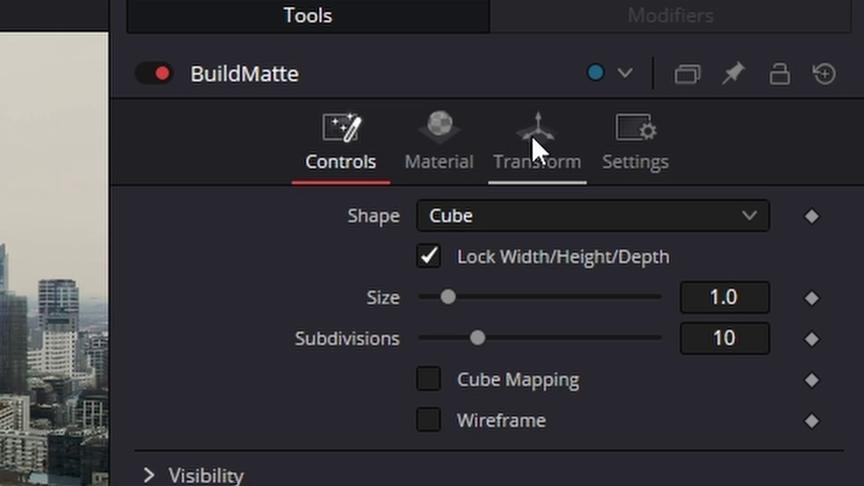
{"action": "left_click", "coordinate": [533, 143]}
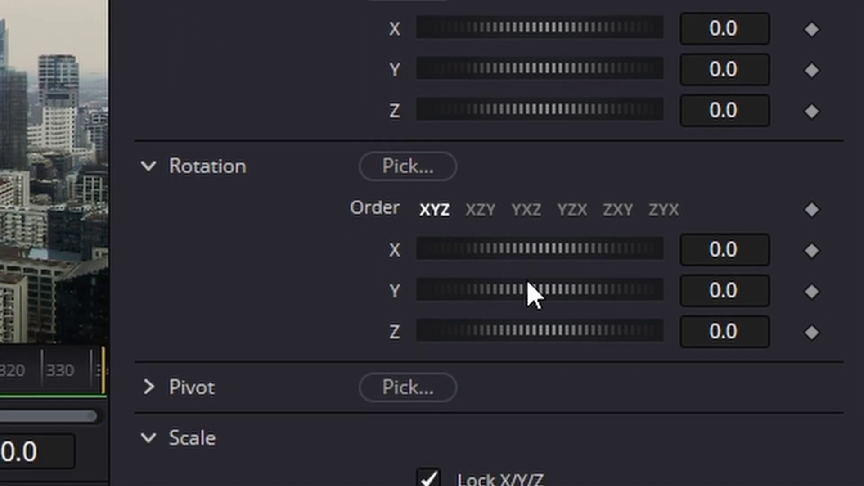
{"action": "mouse_move", "coordinate": [532, 292]}
{"action": "left_mouse_down"}
{"action": "mouse_move", "coordinate": [555, 293]}
{"action": "mouse_move", "coordinate": [522, 300]}
{"action": "left_mouse_up"}
{"action": "left_click_drag", "start_coordinate": [522, 299], "coordinate": [510, 299]}
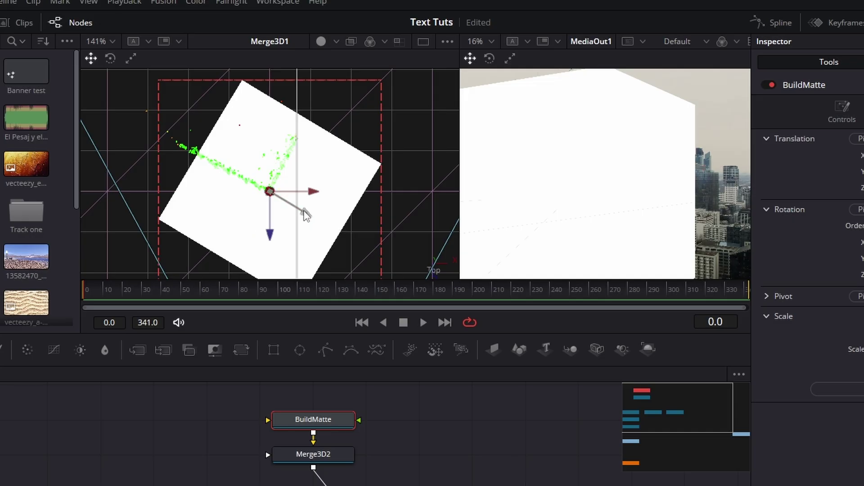
Step: Fit the cube's side face to the shorter wall of points by moving it back, refining its Y rotation and shifting it along its X axis
{"action": "left_click_drag", "start_coordinate": [304, 212], "coordinate": [244, 165]}
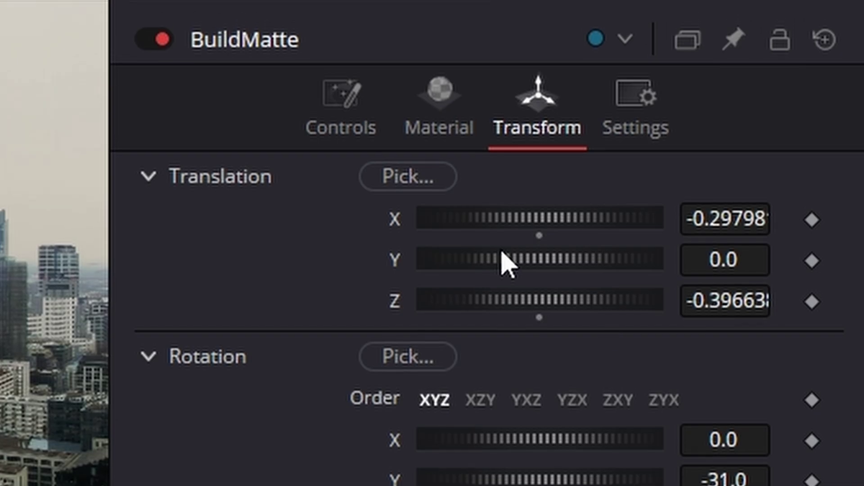
{"action": "left_click_drag", "start_coordinate": [517, 479], "coordinate": [527, 480]}
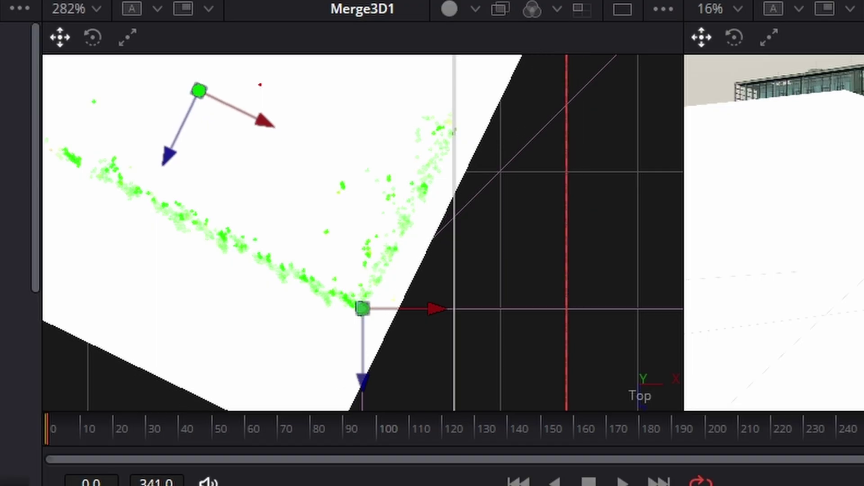
{"action": "left_click_drag", "start_coordinate": [268, 118], "coordinate": [241, 115]}
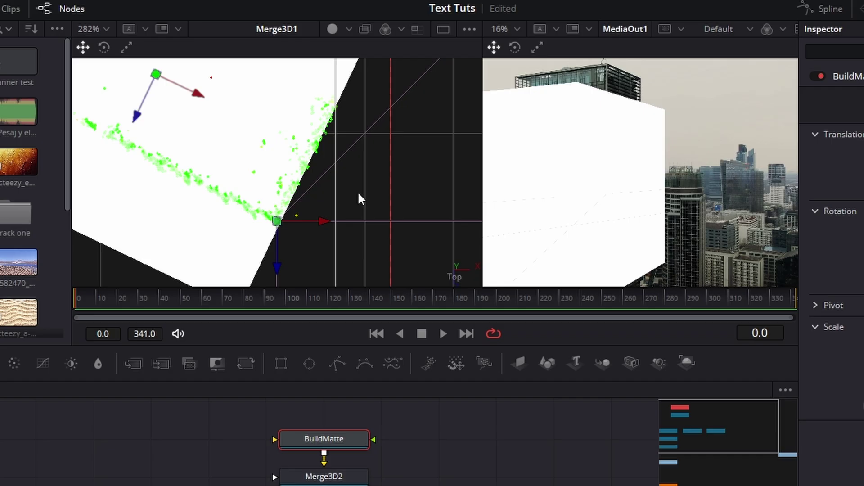
Step: Slide the BuildMatte cube back along its Z axis until its front face lines up with the longer wall of points
{"action": "scroll", "coordinate": [359, 195], "scroll_direction": "down", "scroll_amount": 3}
{"action": "scroll", "coordinate": [358, 194], "scroll_direction": "up", "scroll_amount": 4}
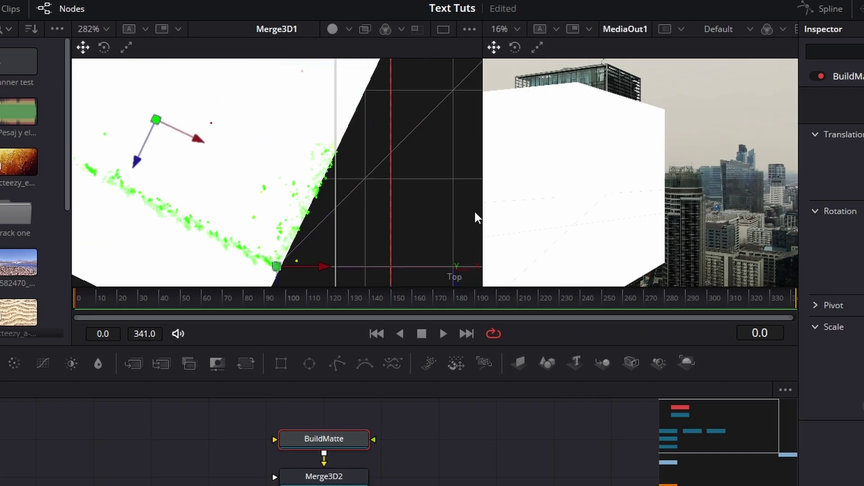
{"action": "scroll", "coordinate": [451, 218], "scroll_direction": "down", "scroll_amount": 2}
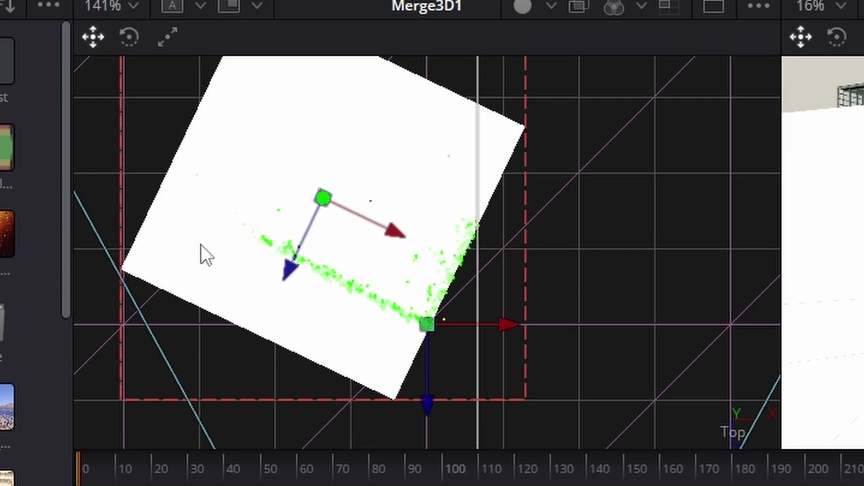
{"action": "scroll", "coordinate": [146, 173], "scroll_direction": "down", "scroll_amount": 2}
{"action": "scroll", "coordinate": [155, 171], "scroll_direction": "up", "scroll_amount": 3}
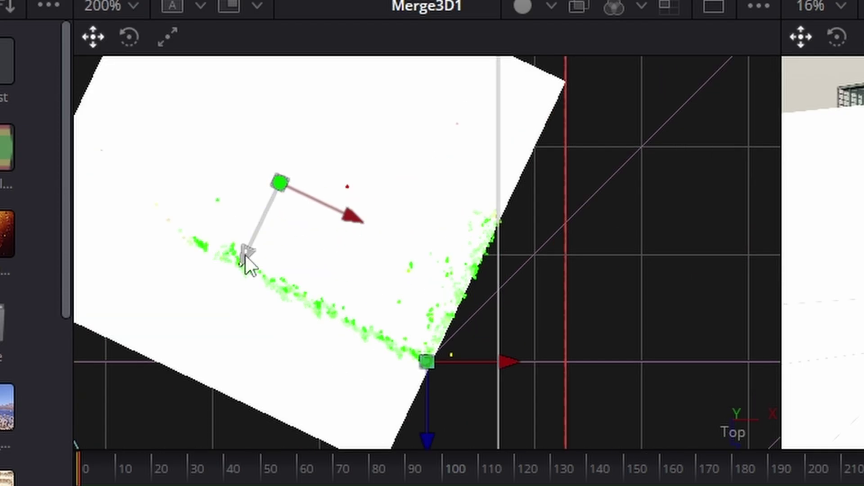
{"action": "left_click_drag", "start_coordinate": [245, 256], "coordinate": [353, 176]}
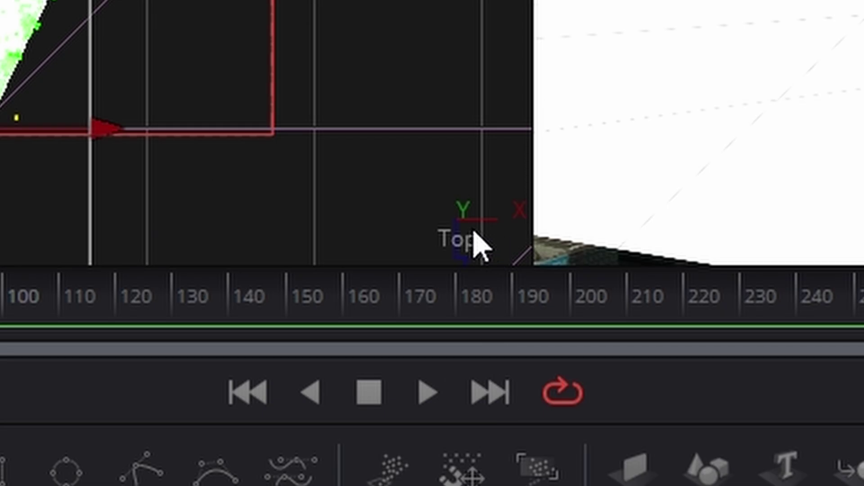
Step: Switch the 3D scene to the Right view and compare the cube's height with the top of the point cloud
{"action": "right_click", "coordinate": [474, 233]}
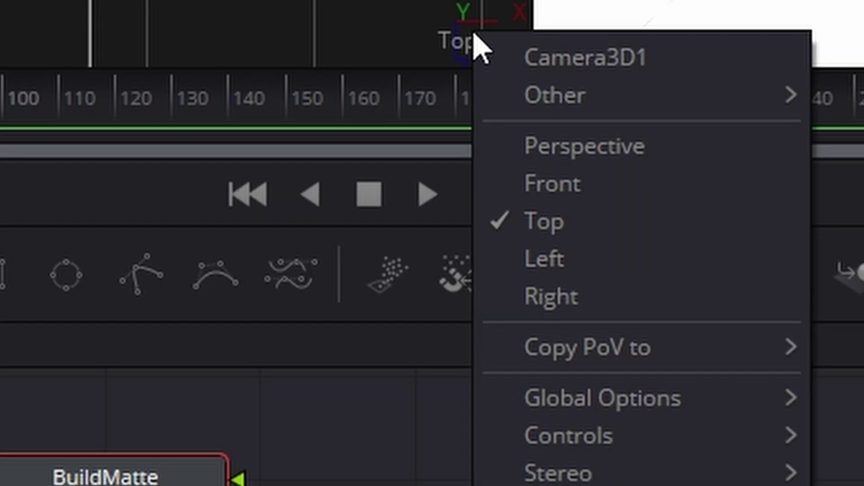
{"action": "left_click", "coordinate": [646, 301]}
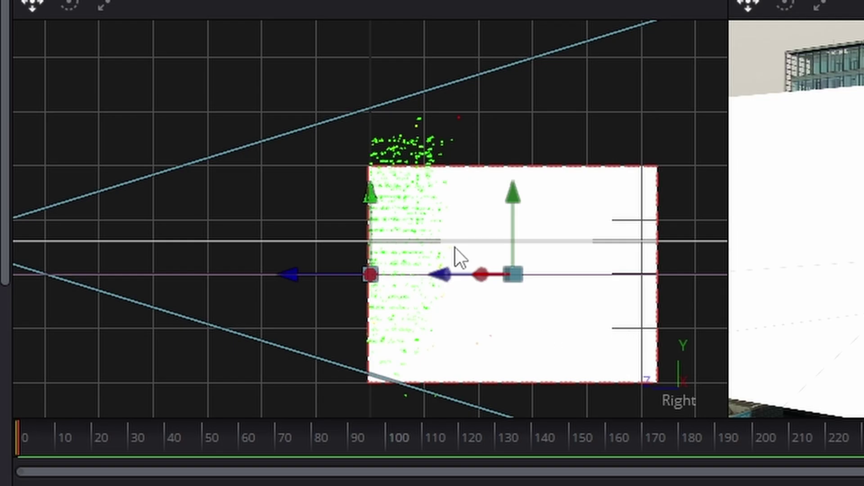
{"action": "scroll", "coordinate": [456, 247], "scroll_direction": "down", "scroll_amount": 5}
{"action": "scroll", "coordinate": [367, 231], "scroll_direction": "up", "scroll_amount": 8}
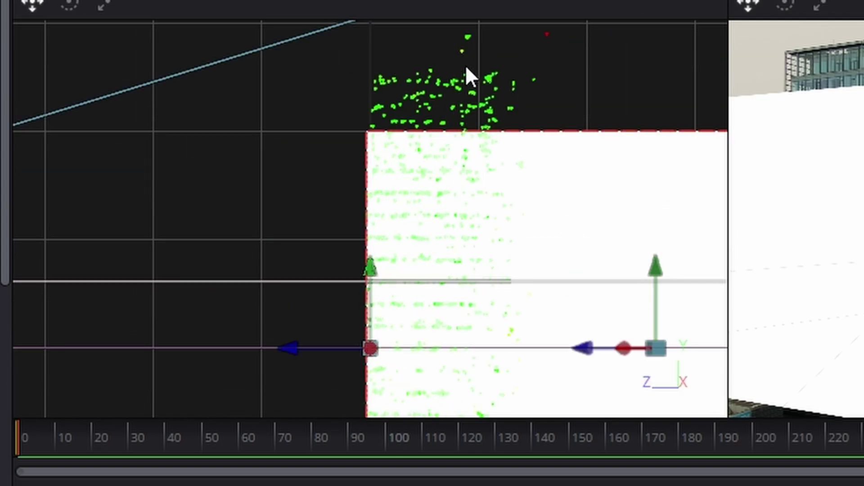
Step: Unlock the BuildMatte cube's scale axes and stretch it along Y to about 1.28 until its top reaches the top of the tower's points
{"action": "scroll", "coordinate": [525, 302], "scroll_direction": "down", "scroll_amount": 3}
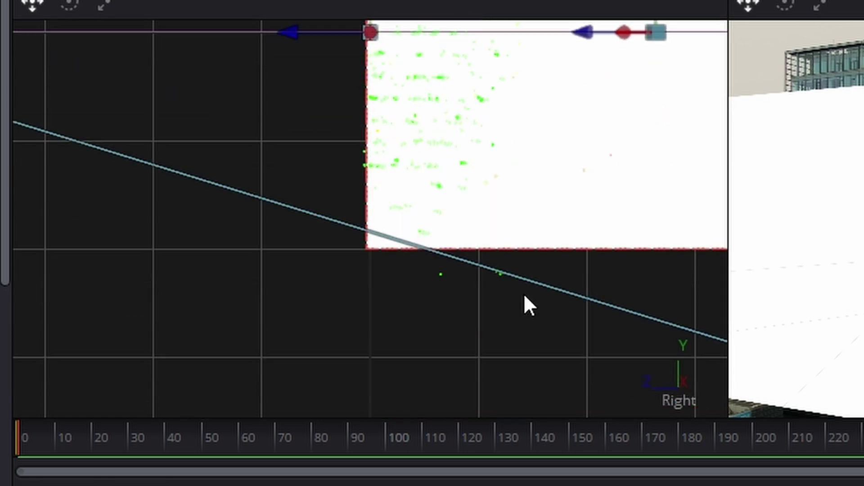
{"action": "scroll", "coordinate": [525, 297], "scroll_direction": "up", "scroll_amount": 3}
{"action": "scroll", "coordinate": [529, 220], "scroll_direction": "down", "scroll_amount": 2}
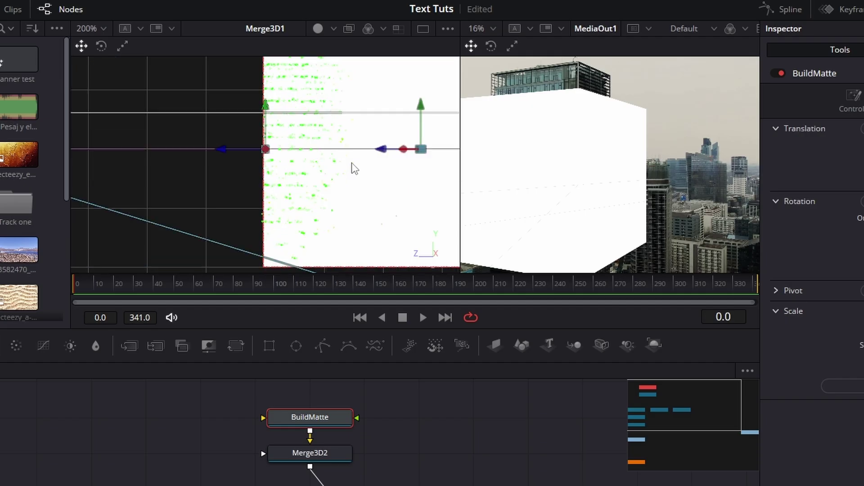
{"action": "scroll", "coordinate": [361, 188], "scroll_direction": "down", "scroll_amount": 2}
{"action": "scroll", "coordinate": [361, 188], "scroll_direction": "up", "scroll_amount": 2}
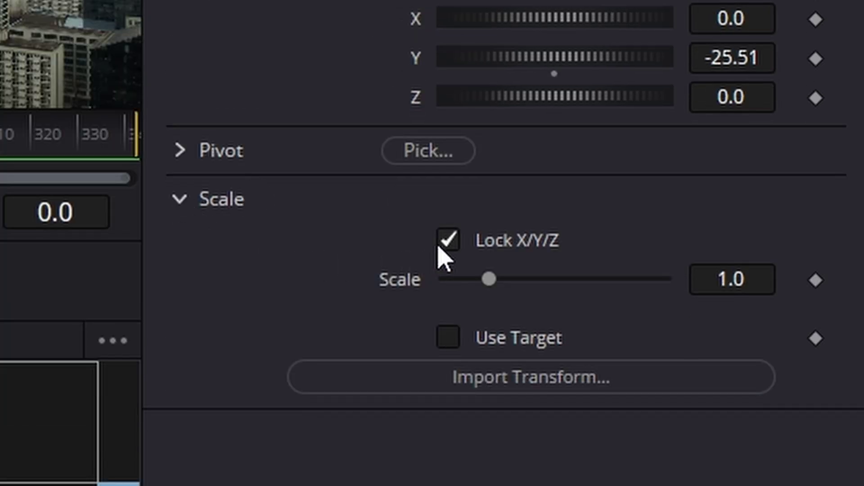
{"action": "left_click", "coordinate": [447, 241]}
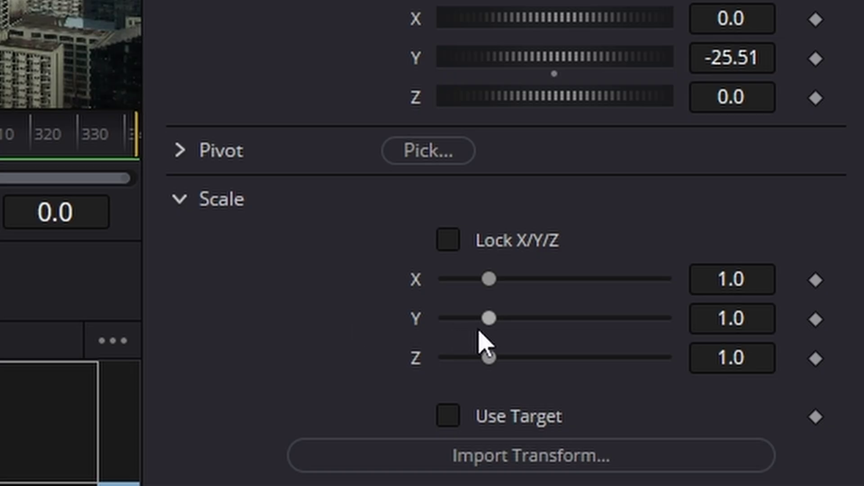
{"action": "left_click_drag", "start_coordinate": [495, 327], "coordinate": [508, 317]}
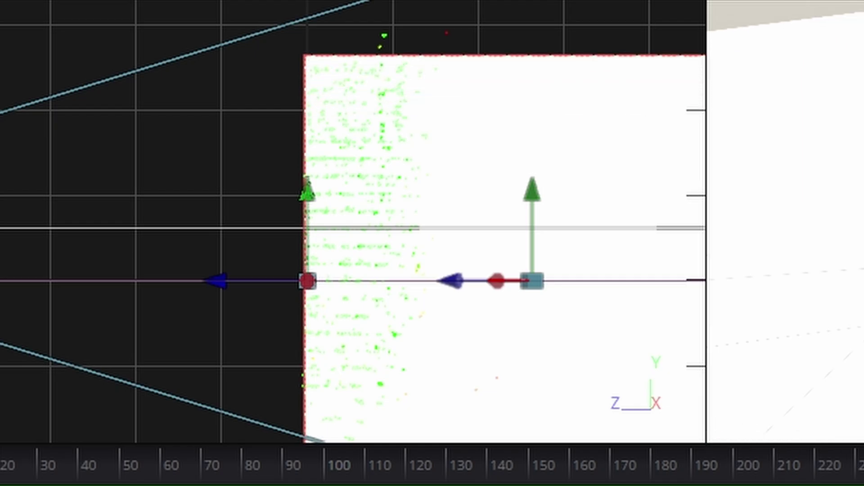
{"action": "left_click_drag", "start_coordinate": [449, 107], "coordinate": [452, 307]}
{"action": "scroll", "coordinate": [453, 307], "scroll_direction": "up", "scroll_amount": 3}
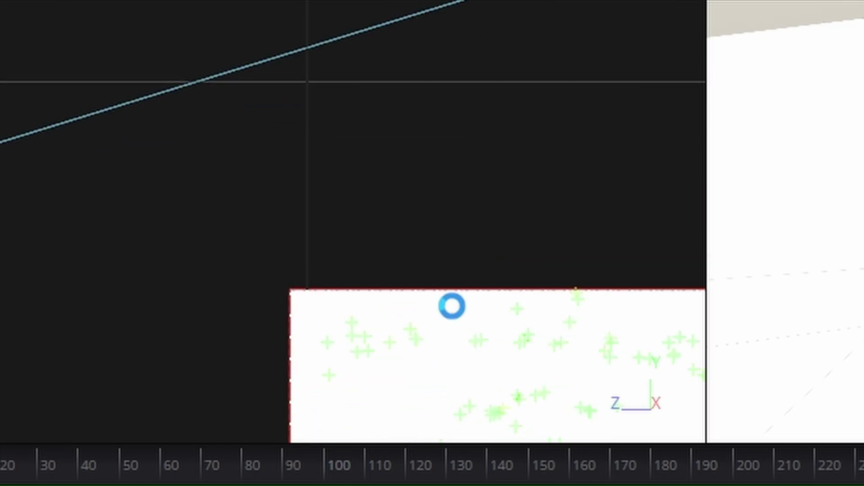
{"action": "scroll", "coordinate": [353, 221], "scroll_direction": "down", "scroll_amount": 3}
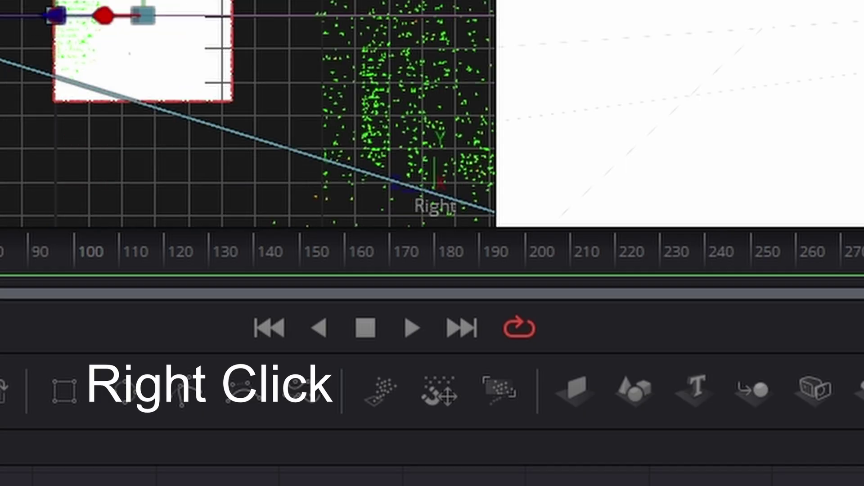
{"action": "scroll", "coordinate": [249, 114], "scroll_direction": "up", "scroll_amount": 3}
Step: In the Top view, shrink the cube's X and Z scale and slide it along its Z and X axes until both faces meet the wall points
{"action": "right_click", "coordinate": [431, 183]}
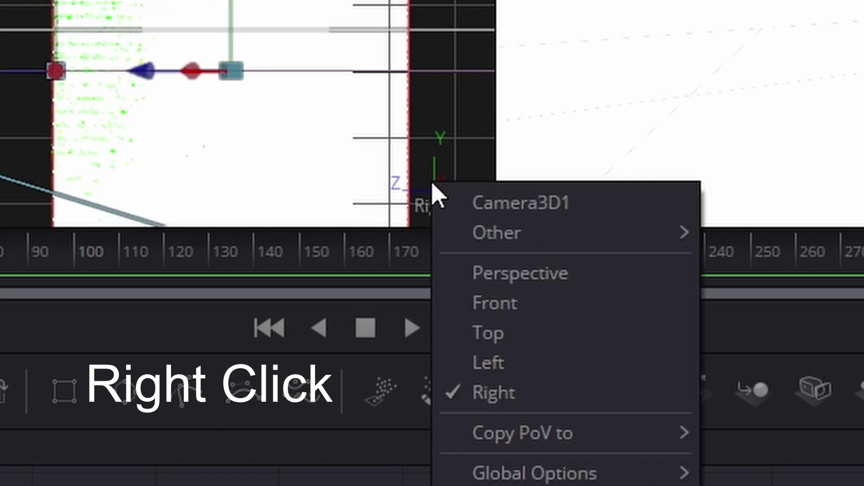
{"action": "left_click", "coordinate": [548, 341]}
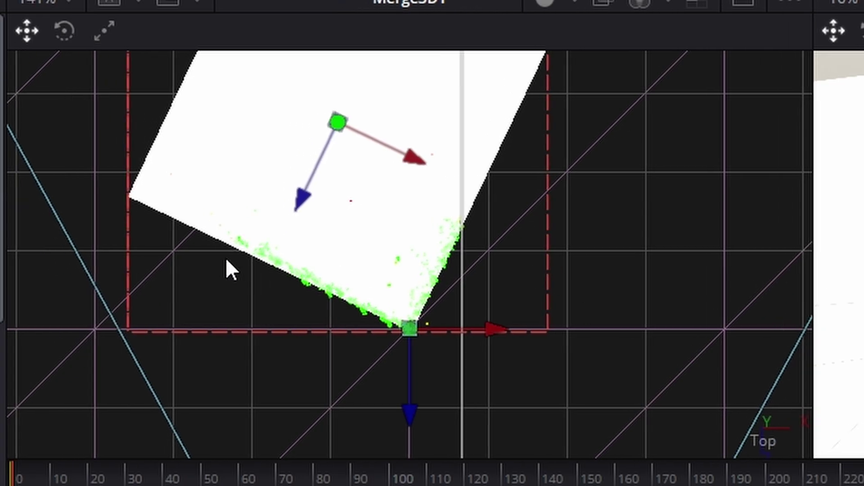
{"action": "scroll", "coordinate": [245, 266], "scroll_direction": "up", "scroll_amount": 5}
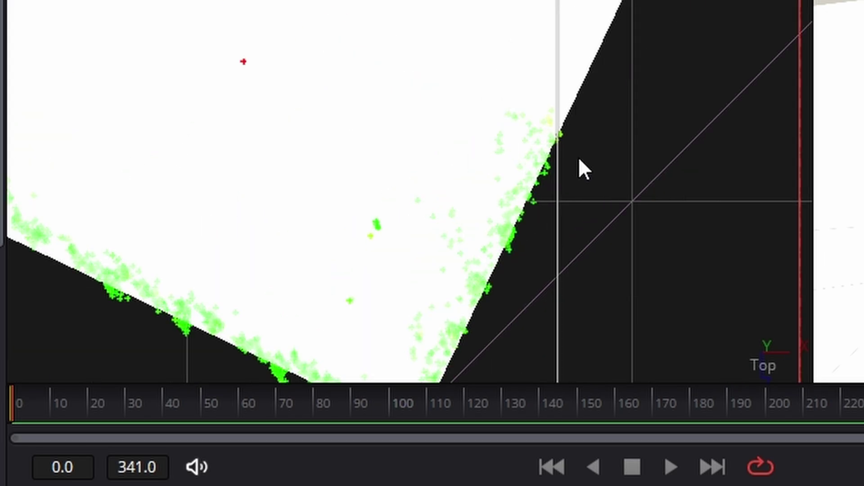
{"action": "scroll", "coordinate": [539, 152], "scroll_direction": "down", "scroll_amount": 1}
{"action": "scroll", "coordinate": [326, 230], "scroll_direction": "down", "scroll_amount": 3}
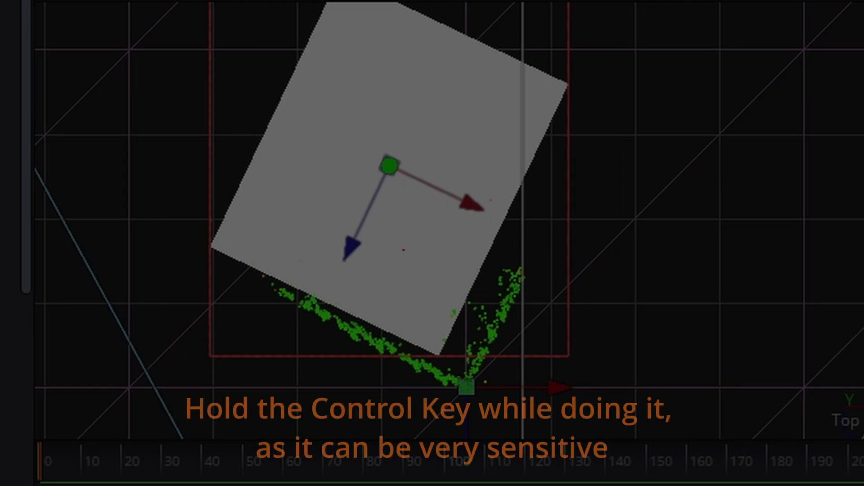
{"action": "left_click_drag", "start_coordinate": [354, 239], "coordinate": [344, 260]}
{"action": "left_click_drag", "start_coordinate": [452, 219], "coordinate": [484, 235]}
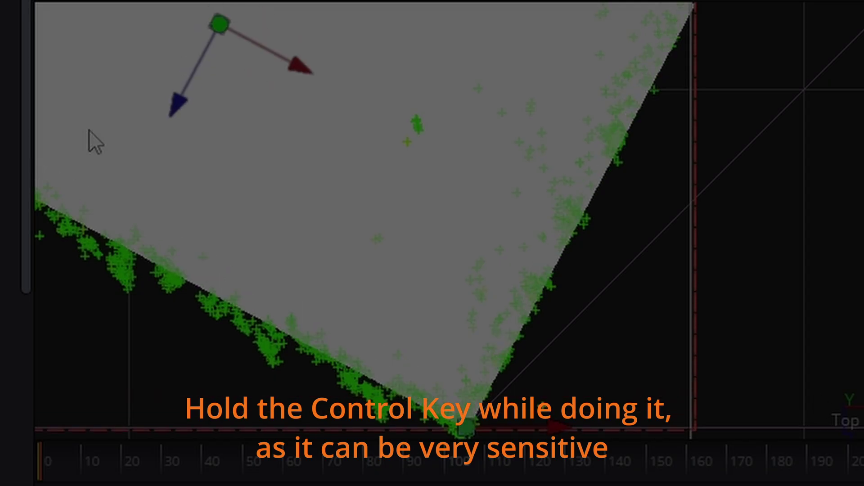
{"action": "left_click_drag", "start_coordinate": [176, 102], "coordinate": [166, 108]}
{"action": "left_click_drag", "start_coordinate": [167, 108], "coordinate": [166, 110]}
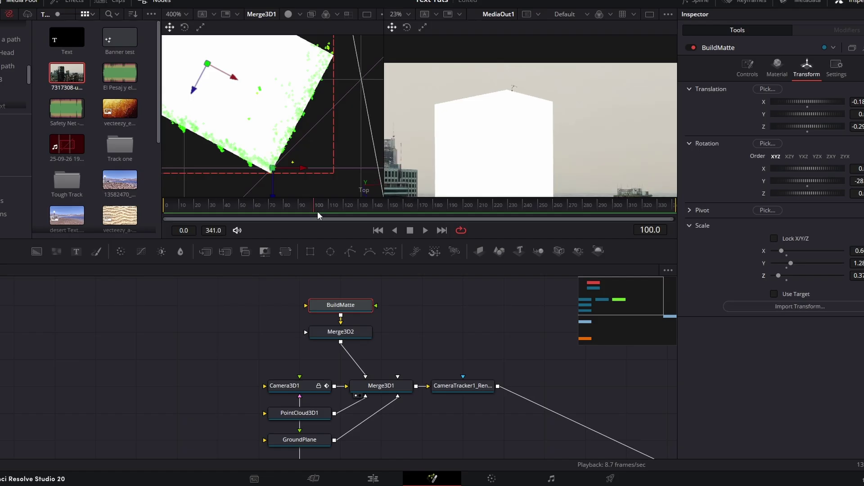
Step: Scrub forward to around frame 325 and back through the clip to check that the matte stays locked to the tower
{"action": "left_click_drag", "start_coordinate": [451, 479], "coordinate": [792, 466]}
{"action": "left_click_drag", "start_coordinate": [444, 206], "coordinate": [659, 207]}
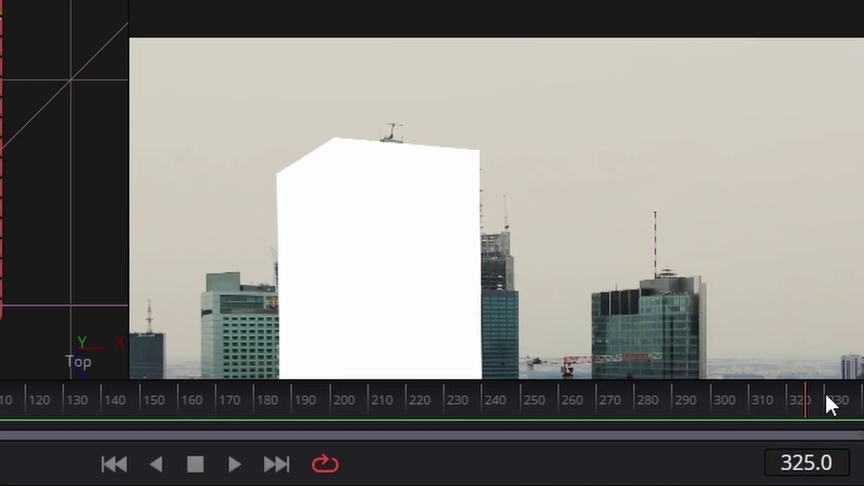
{"action": "left_click_drag", "start_coordinate": [825, 392], "coordinate": [90, 403]}
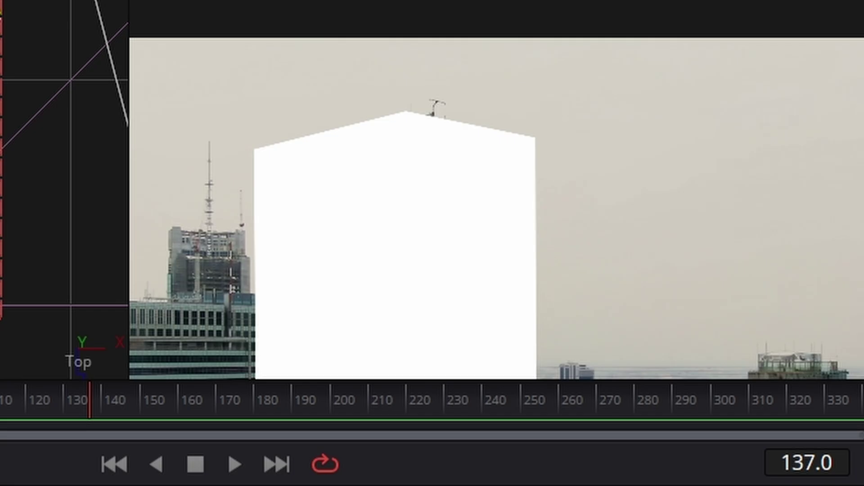
{"action": "left_click", "coordinate": [183, 0]}
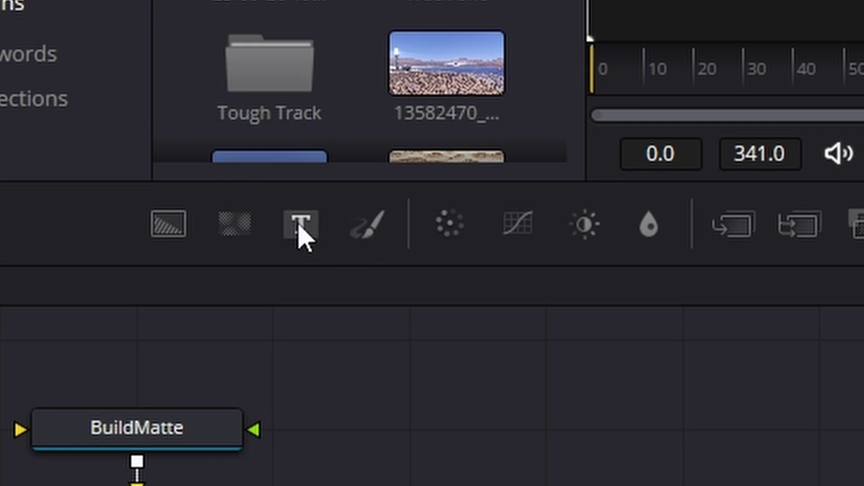
Step: Add a Text+ node in empty node space, enter DAVINCI FUSION and paste copies of the phrase to lengthen the text
{"action": "left_click_drag", "start_coordinate": [301, 236], "coordinate": [348, 286]}
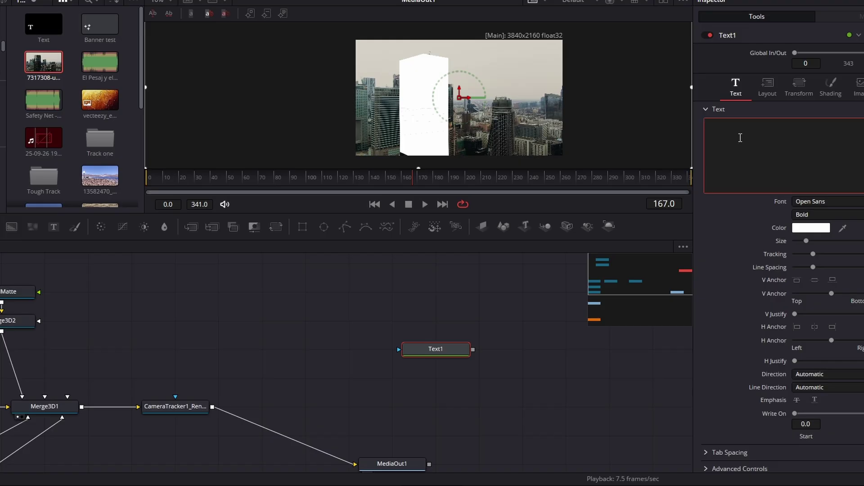
{"action": "left_click", "coordinate": [740, 137]}
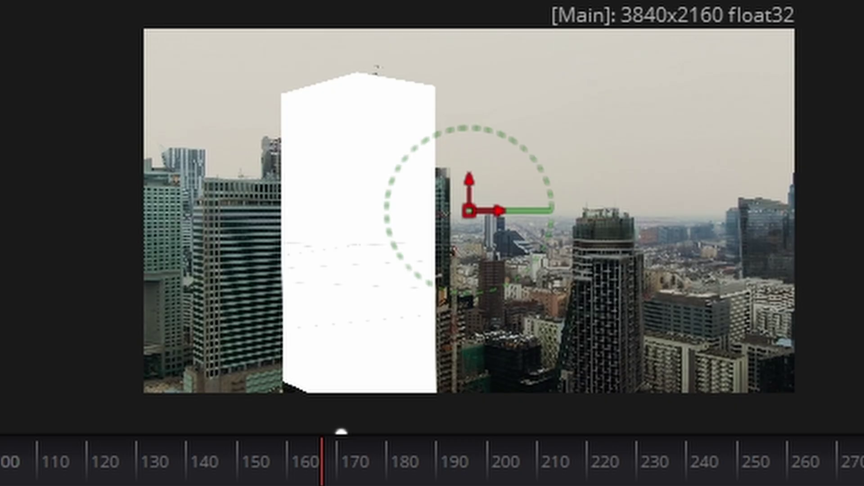
{"action": "left_click_drag", "start_coordinate": [363, 243], "coordinate": [220, 235]}
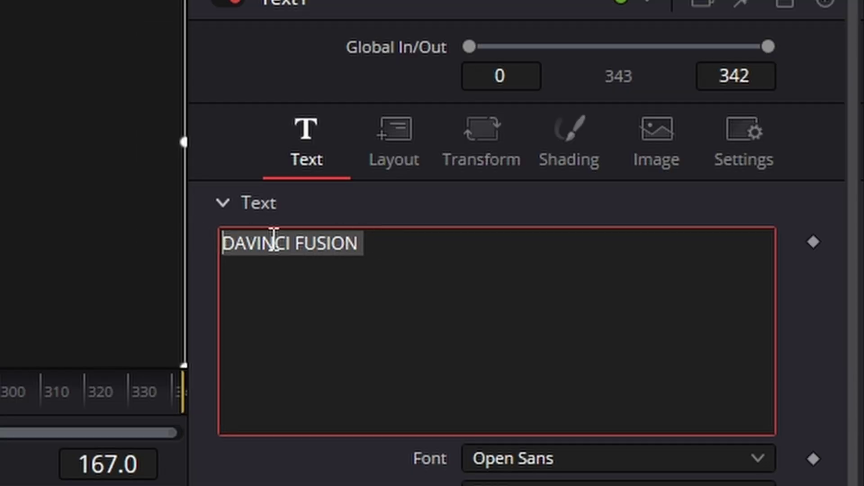
{"action": "right_click", "coordinate": [274, 239]}
{"action": "mouse_move", "coordinate": [303, 259]}
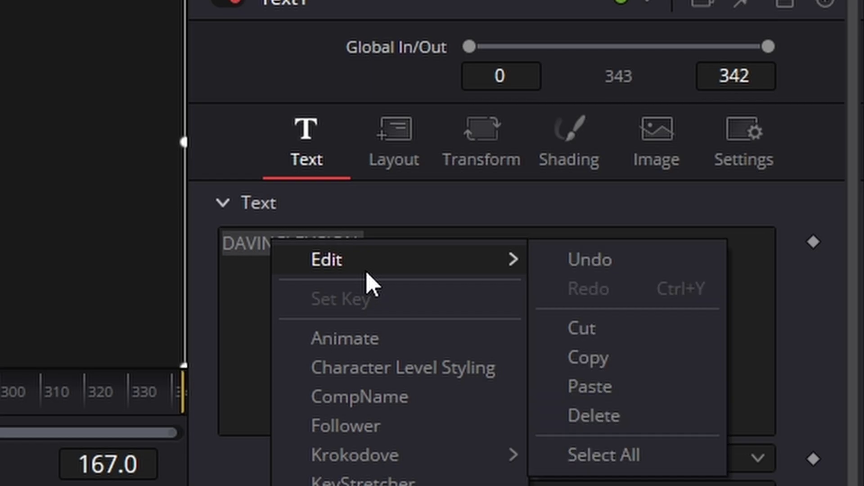
{"action": "left_click", "coordinate": [647, 369]}
{"action": "left_click", "coordinate": [389, 230]}
{"action": "key", "text": "ctrl+v"}
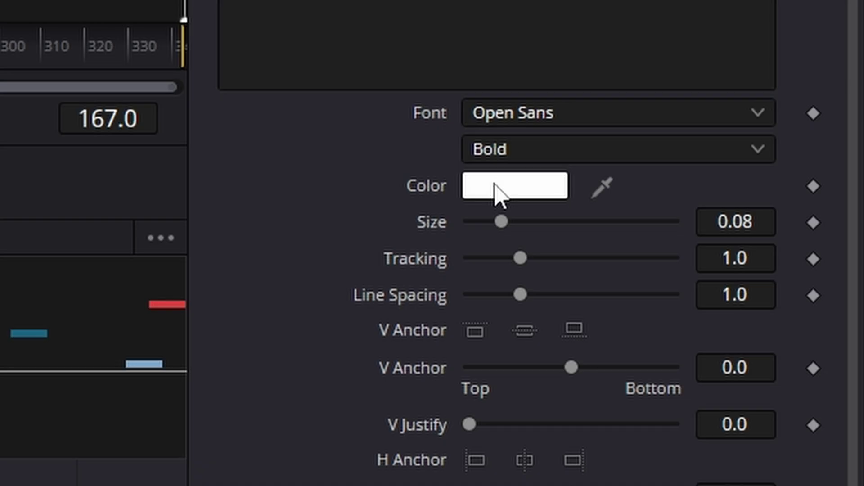
Step: Change the text color to orange, #ee9120
{"action": "left_click", "coordinate": [494, 186]}
{"action": "left_click", "coordinate": [630, 84]}
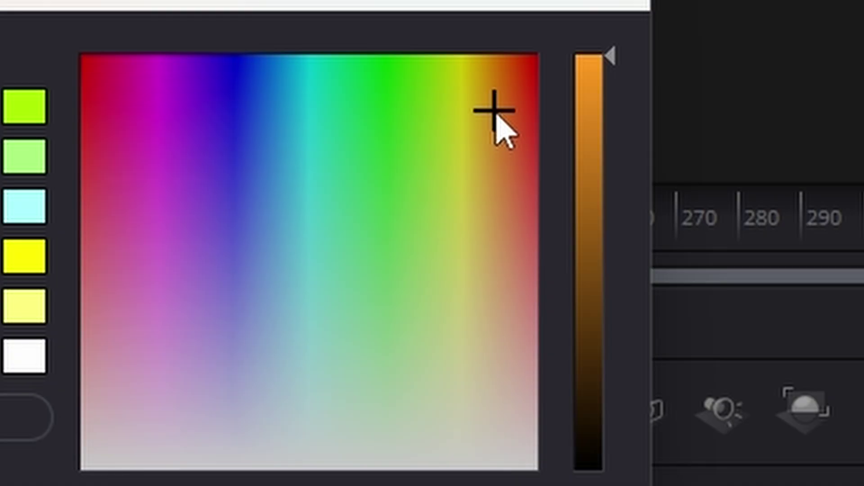
{"action": "left_click", "coordinate": [600, 85]}
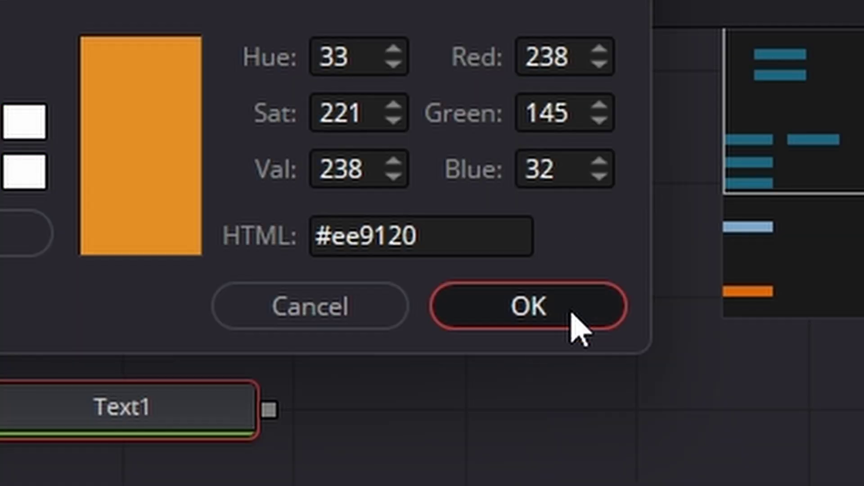
{"action": "left_click", "coordinate": [572, 315]}
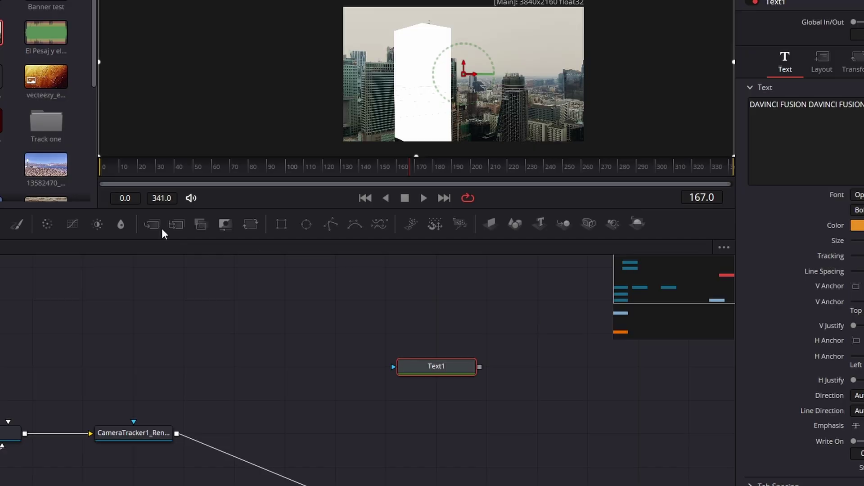
Step: Add a Merge node beside Text1 and connect the text's output to the Merge's background input
{"action": "left_click_drag", "start_coordinate": [157, 229], "coordinate": [544, 365]}
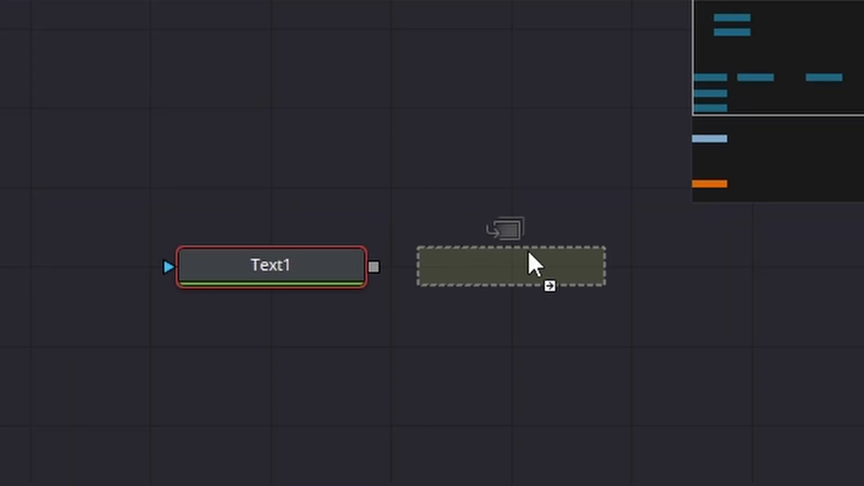
{"action": "left_click_drag", "start_coordinate": [530, 265], "coordinate": [530, 266]}
{"action": "left_click_drag", "start_coordinate": [374, 266], "coordinate": [512, 283]}
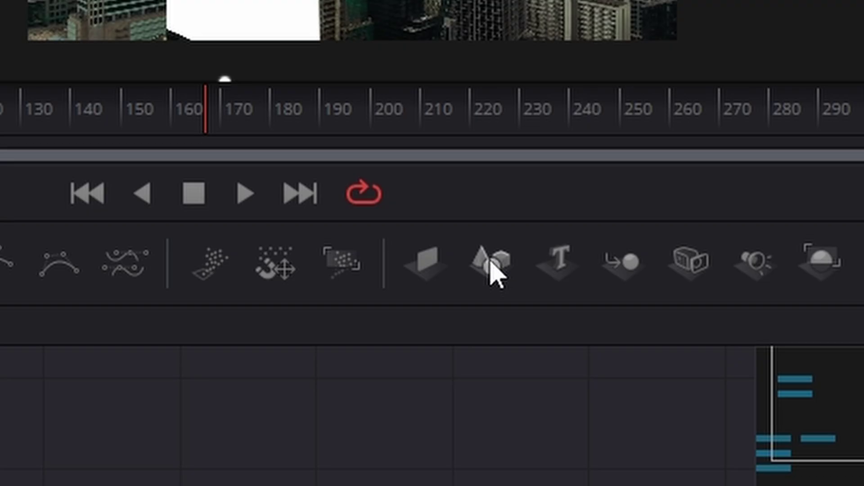
Step: Add a Shape3D node above Merge1, feed Merge1 into its material input and connect the shape's output to Merge3D1
{"action": "left_click_drag", "start_coordinate": [495, 274], "coordinate": [354, 471]}
{"action": "left_click_drag", "start_coordinate": [518, 173], "coordinate": [606, 168]}
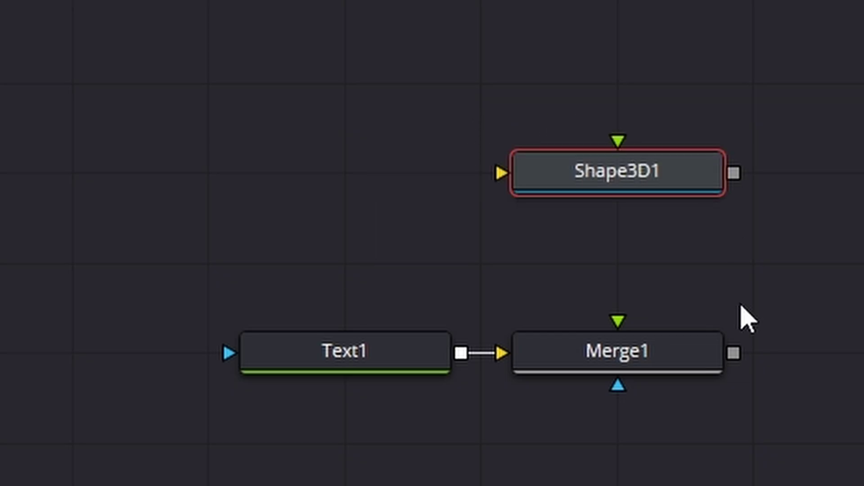
{"action": "left_click_drag", "start_coordinate": [734, 352], "coordinate": [638, 175]}
{"action": "left_click_drag", "start_coordinate": [735, 173], "coordinate": [3, 120]}
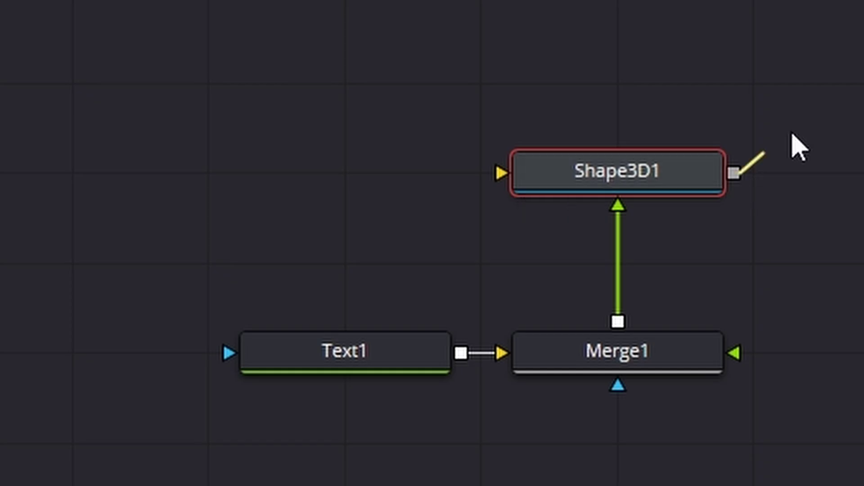
{"action": "left_click_drag", "start_coordinate": [1, 70], "coordinate": [301, 273]}
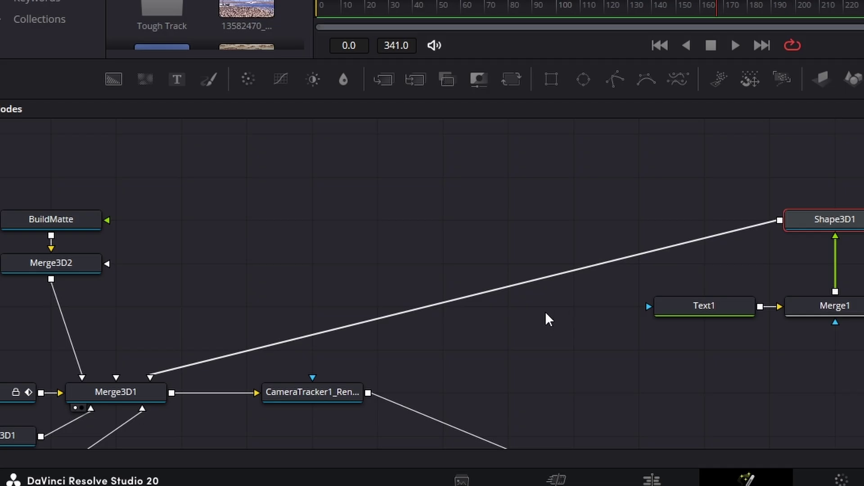
Step: Insert a router on the connection between Shape3D1 and Merge3D1 and place it near the BuildMatte node to tidy the line
{"action": "scroll", "coordinate": [530, 309], "scroll_direction": "up", "scroll_amount": 1}
{"action": "scroll", "coordinate": [530, 309], "scroll_direction": "down", "scroll_amount": 1}
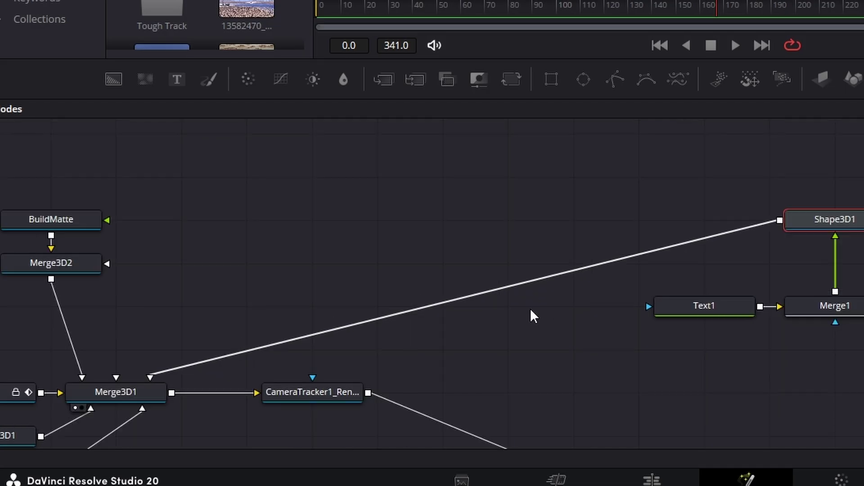
{"action": "left_click", "coordinate": [441, 303], "text": "alt"}
{"action": "left_click_drag", "start_coordinate": [441, 303], "coordinate": [176, 182]}
{"action": "key", "text": "ctrl+z"}
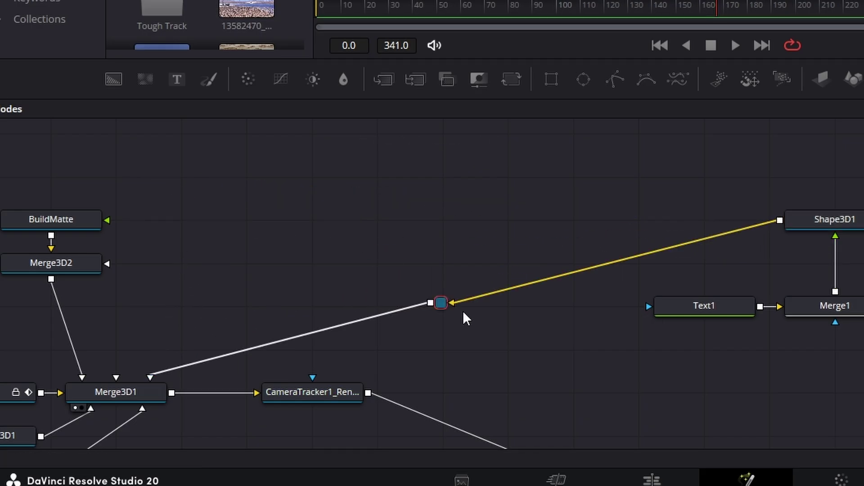
{"action": "left_click_drag", "start_coordinate": [443, 305], "coordinate": [181, 179]}
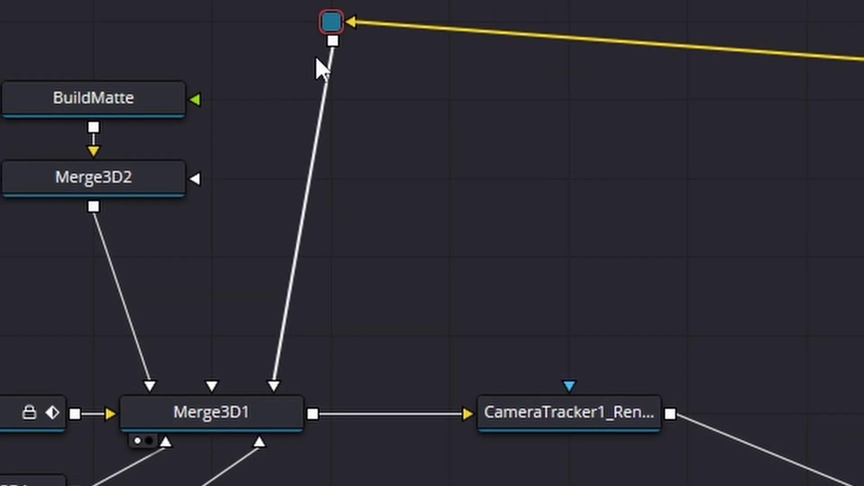
{"action": "left_click_drag", "start_coordinate": [320, 68], "coordinate": [290, 106]}
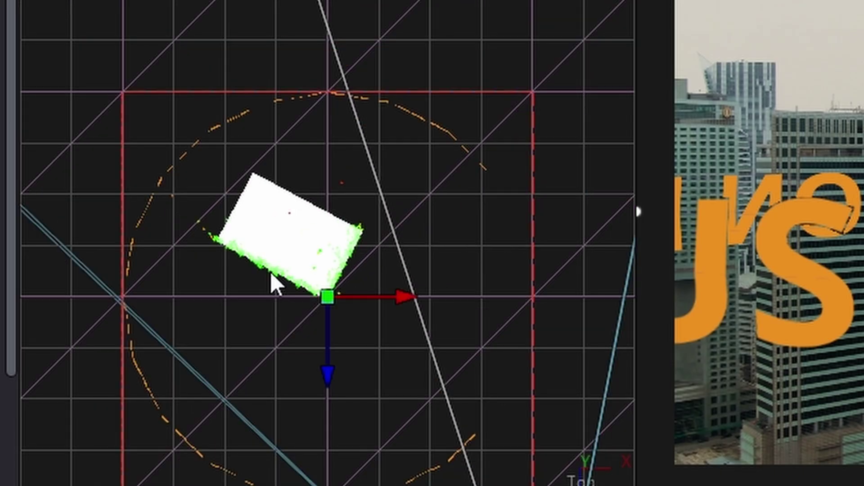
Step: Move the spherical text shape along Z and X to center it around the cube matte and set its radius to 0.347
{"action": "left_click_drag", "start_coordinate": [328, 374], "coordinate": [332, 321]}
{"action": "left_click_drag", "start_coordinate": [396, 251], "coordinate": [376, 251]}
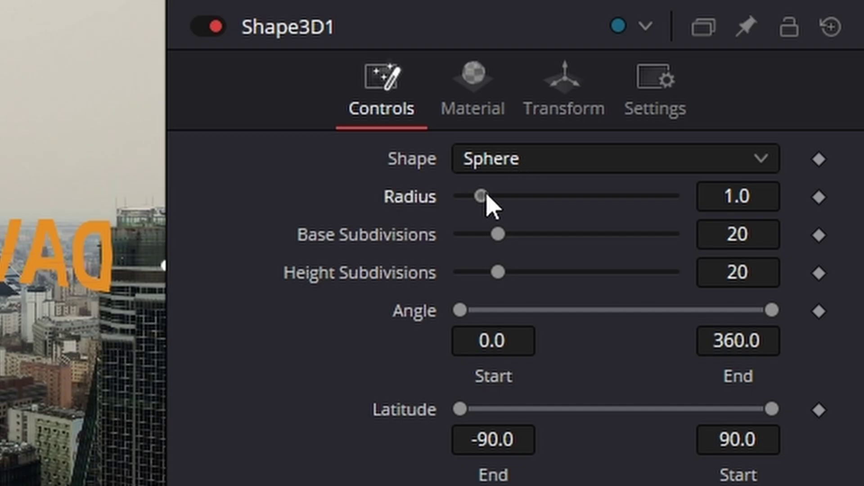
{"action": "left_click_drag", "start_coordinate": [487, 195], "coordinate": [470, 195]}
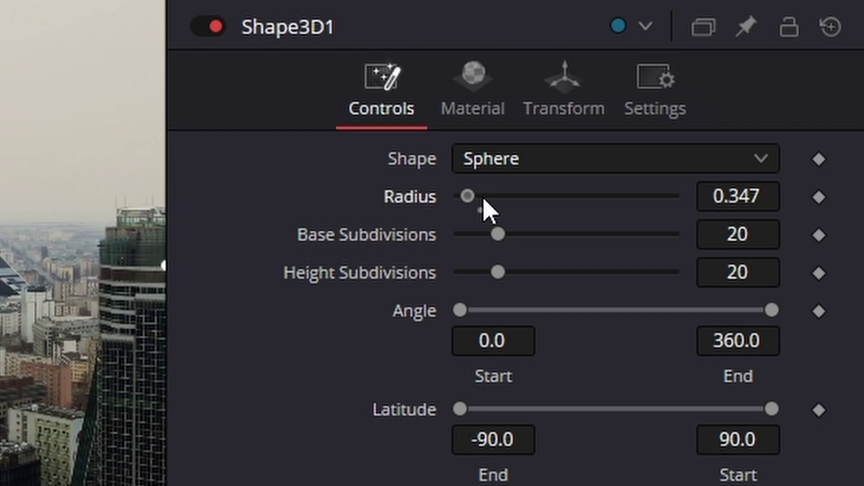
Step: Set the text sphere's radius to 0.583, recenter it around the cube matte along X, and set its Y rotation to -40.5
{"action": "left_click_drag", "start_coordinate": [484, 203], "coordinate": [532, 197]}
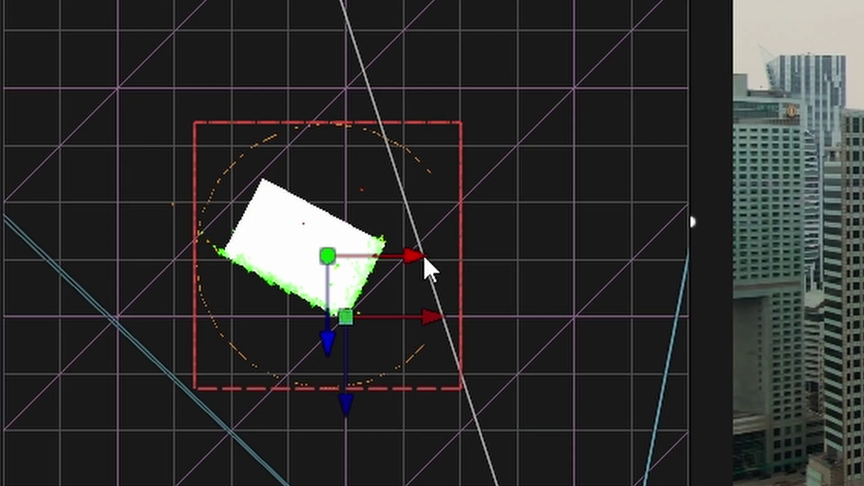
{"action": "left_click_drag", "start_coordinate": [420, 255], "coordinate": [410, 255]}
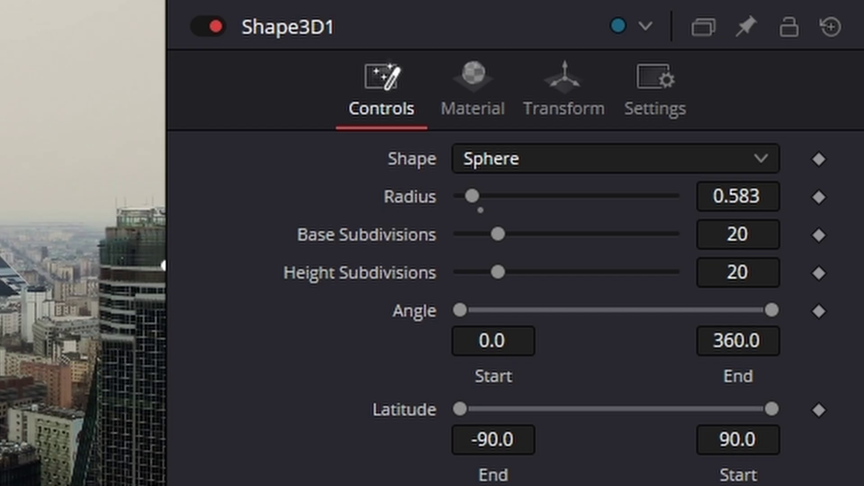
{"action": "left_click", "coordinate": [583, 96]}
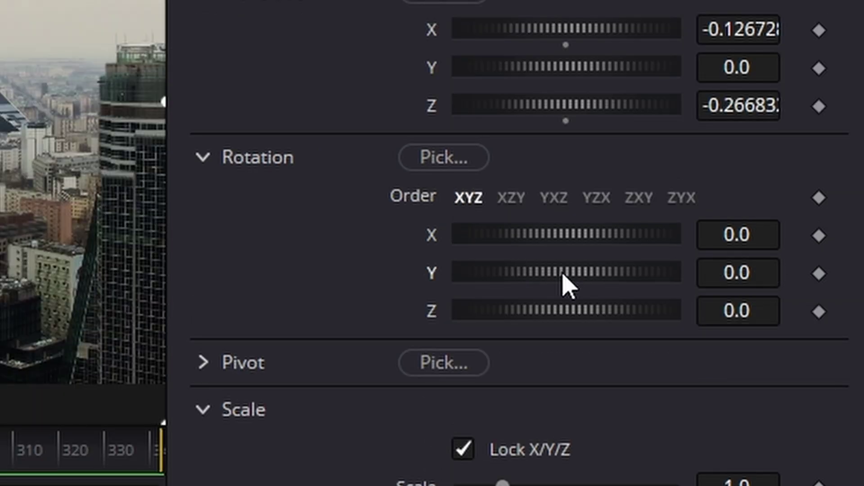
{"action": "left_click_drag", "start_coordinate": [563, 273], "coordinate": [545, 274]}
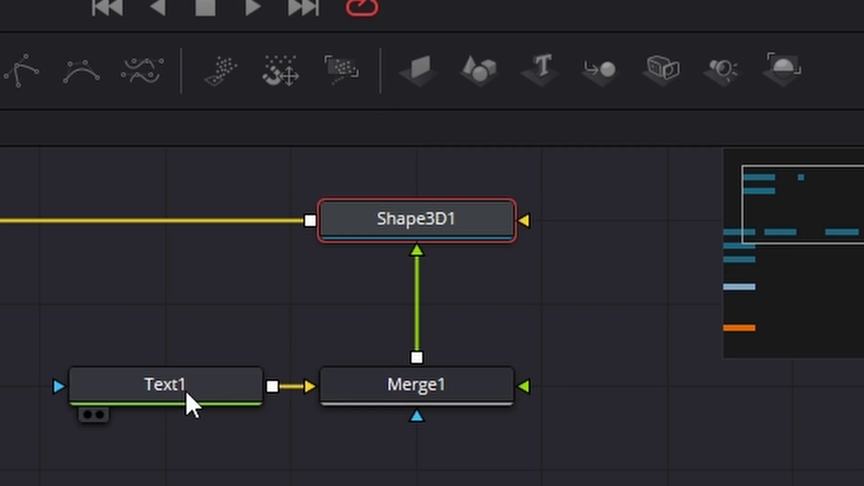
Step: Duplicate the Text1 and Merge1 nodes together and place the copies directly below the originals
{"action": "left_click", "coordinate": [193, 398]}
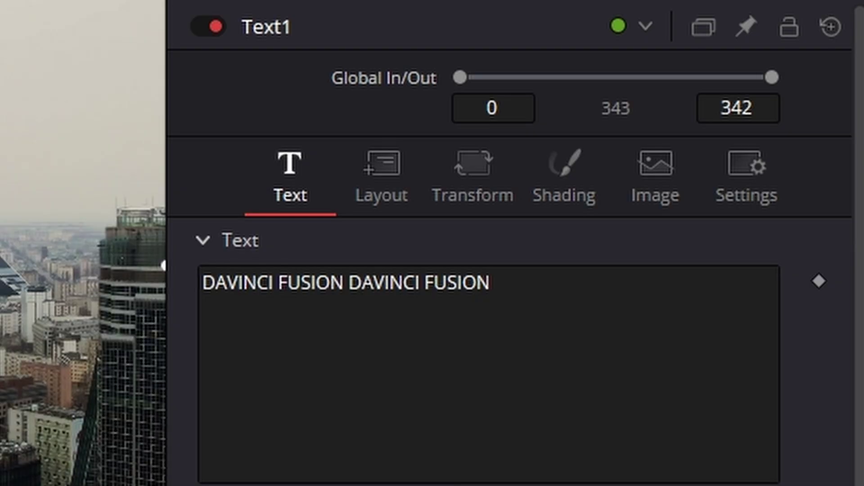
{"action": "left_click_drag", "start_coordinate": [718, 321], "coordinate": [717, 331]}
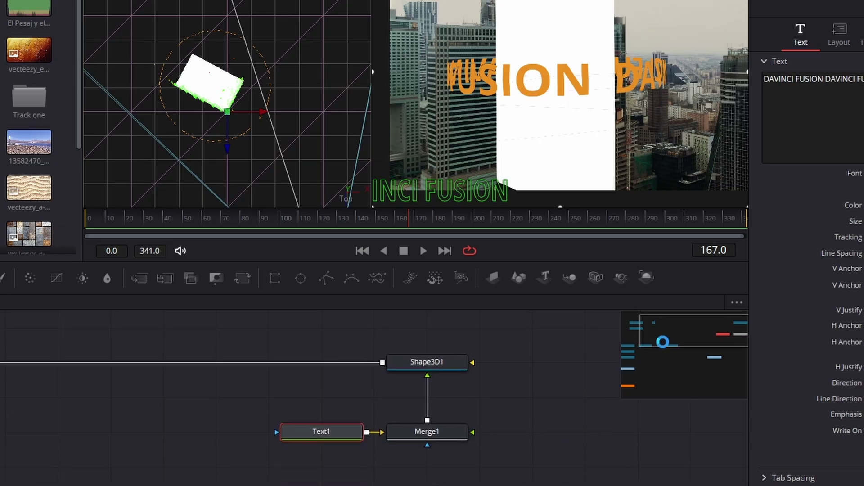
{"action": "left_click_drag", "start_coordinate": [663, 341], "coordinate": [663, 336]}
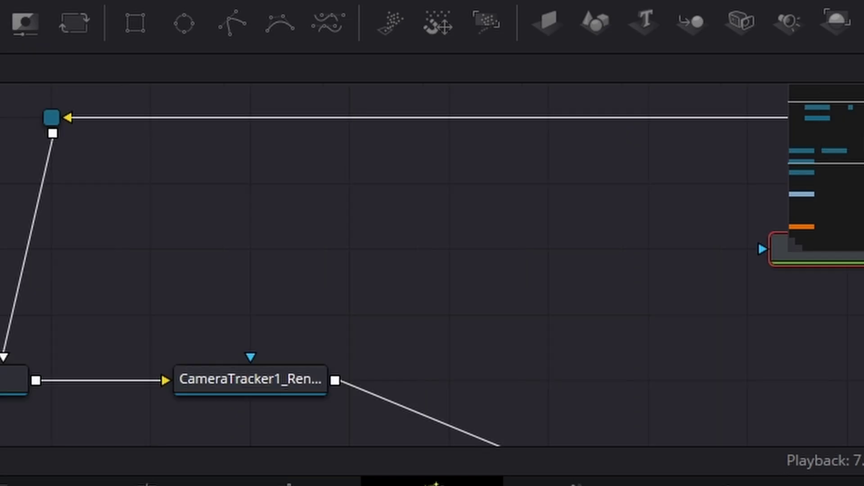
{"action": "left_click_drag", "start_coordinate": [810, 132], "coordinate": [863, 122]}
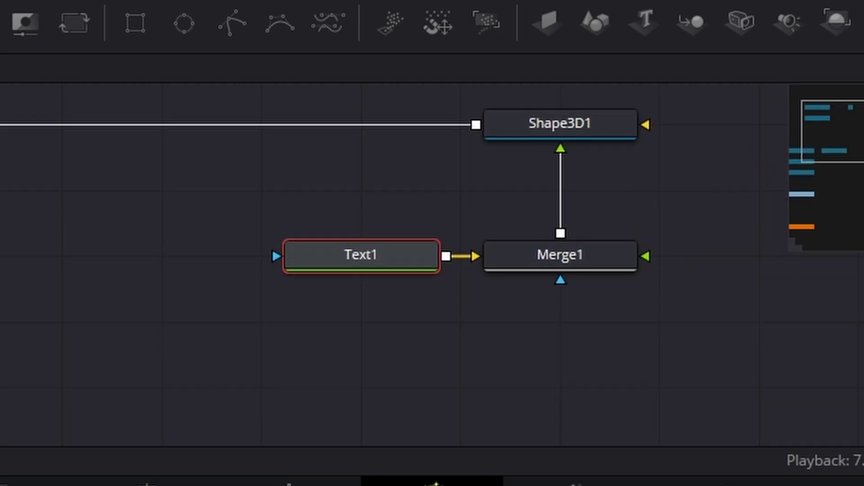
{"action": "scroll", "coordinate": [764, 358], "scroll_direction": "down", "scroll_amount": 1}
{"action": "left_click_drag", "start_coordinate": [773, 353], "coordinate": [256, 194]}
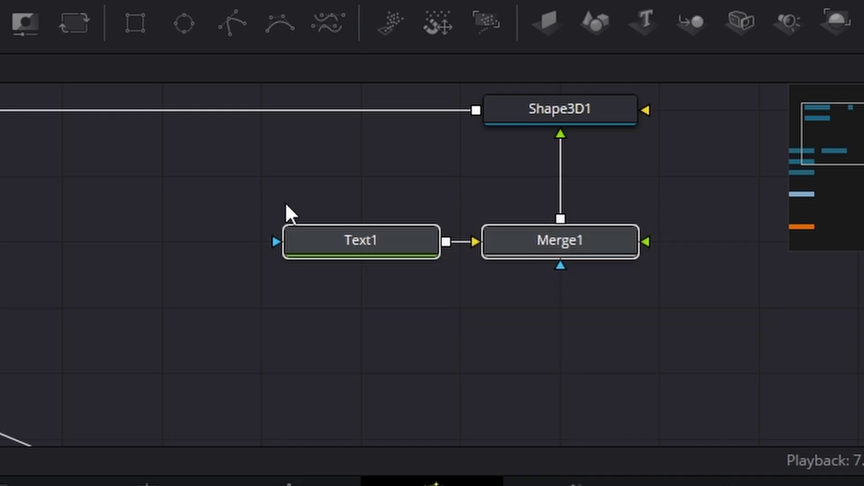
{"action": "right_click", "coordinate": [365, 246]}
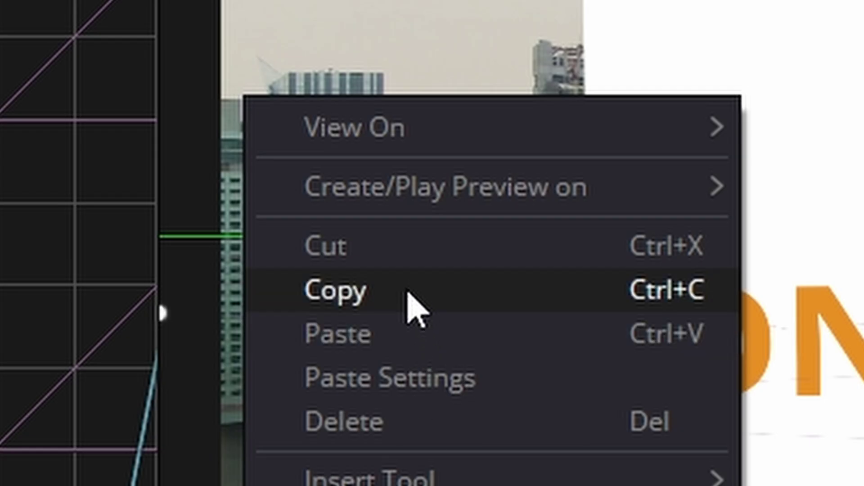
{"action": "left_click", "coordinate": [407, 309]}
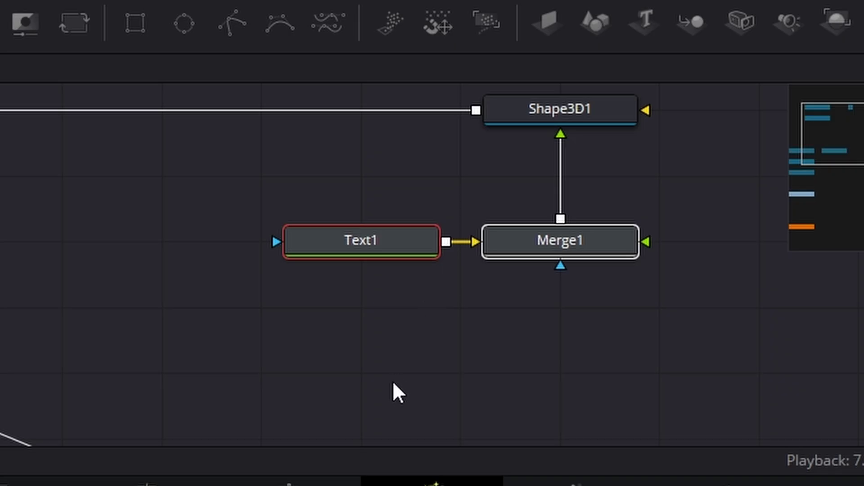
{"action": "right_click", "coordinate": [393, 390]}
{"action": "left_click", "coordinate": [482, 340]}
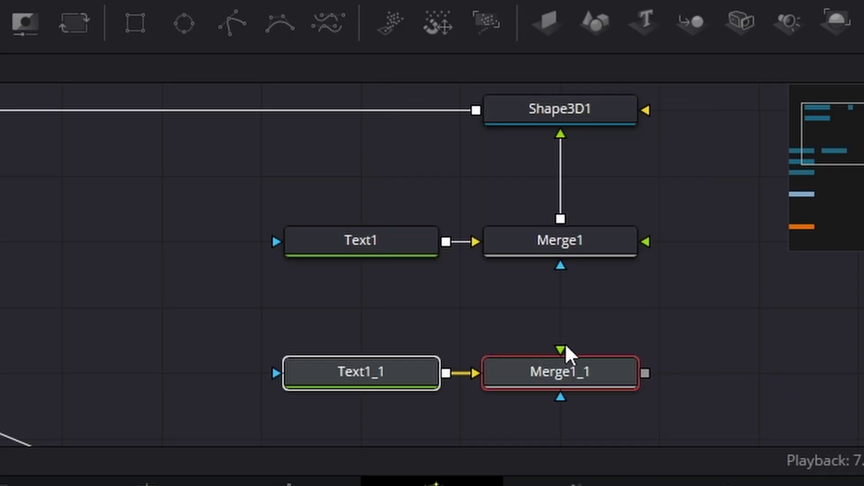
Step: Connect Merge1_1's output to Merge1's foreground input and show Merge1 in the second viewer
{"action": "left_click", "coordinate": [652, 377]}
{"action": "left_click_drag", "start_coordinate": [645, 373], "coordinate": [585, 244]}
{"action": "left_click_drag", "start_coordinate": [421, 372], "coordinate": [370, 374]}
{"action": "left_click", "coordinate": [306, 372]}
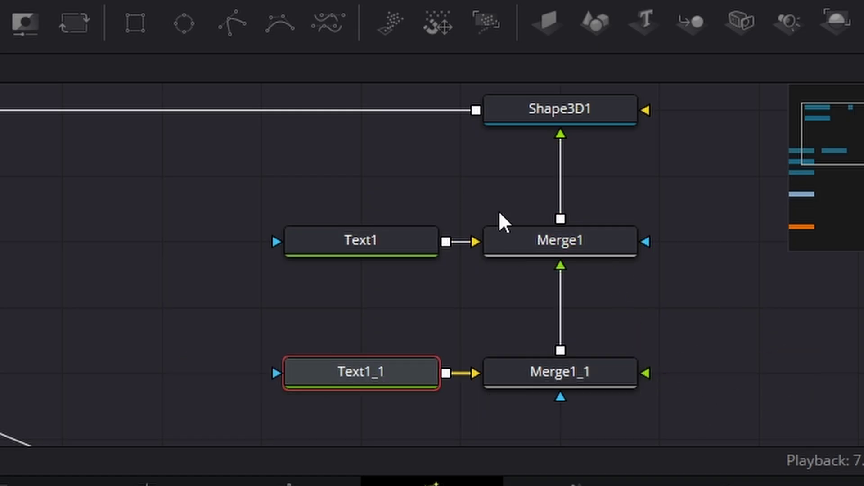
{"action": "left_click", "coordinate": [532, 239]}
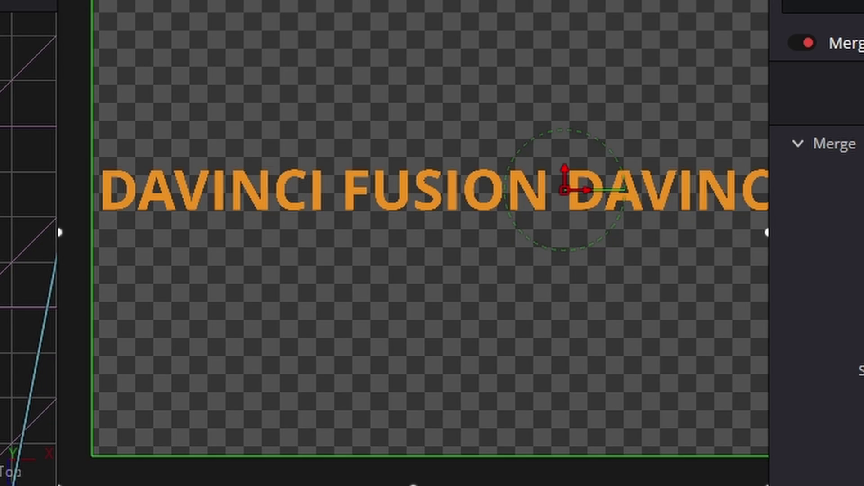
{"action": "scroll", "coordinate": [403, 353], "scroll_direction": "down", "scroll_amount": 2}
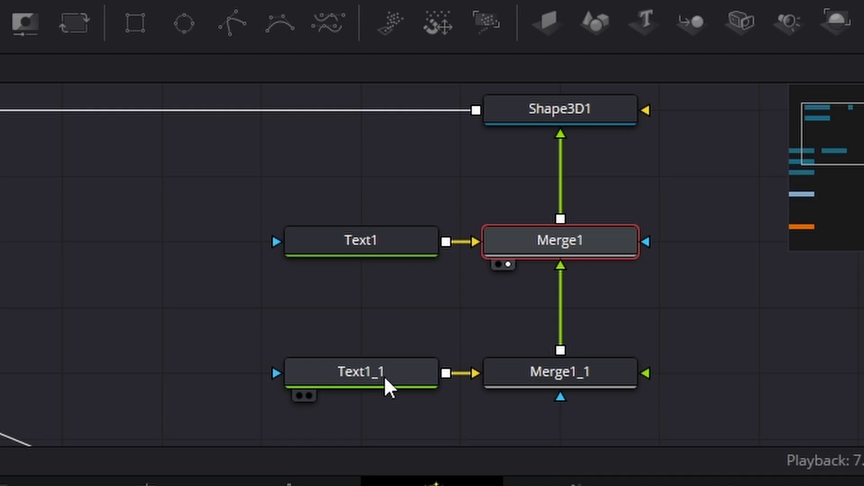
Step: Lower Text1_1 with a character Y offset of -0.0922 and switch its shading appearance from solid fill to outline
{"action": "left_click", "coordinate": [386, 384]}
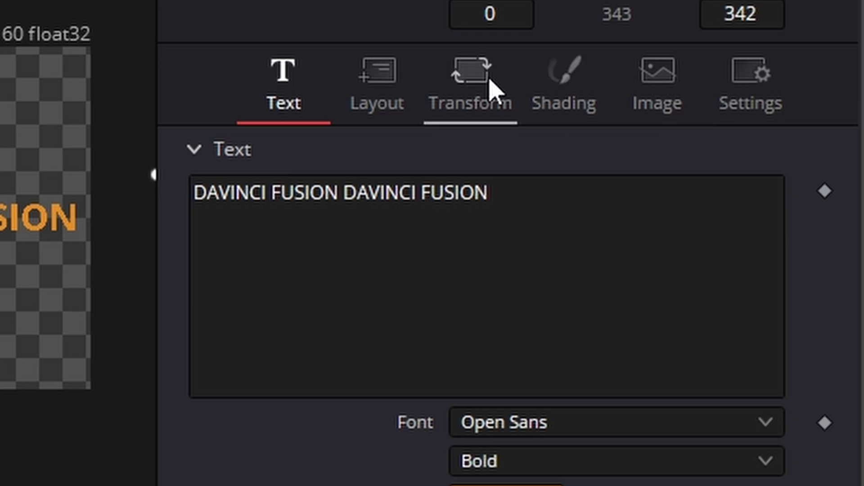
{"action": "left_click", "coordinate": [491, 85]}
{"action": "mouse_move", "coordinate": [738, 268]}
{"action": "left_mouse_down"}
{"action": "mouse_move", "coordinate": [614, 268]}
{"action": "mouse_move", "coordinate": [690, 261]}
{"action": "left_mouse_up"}
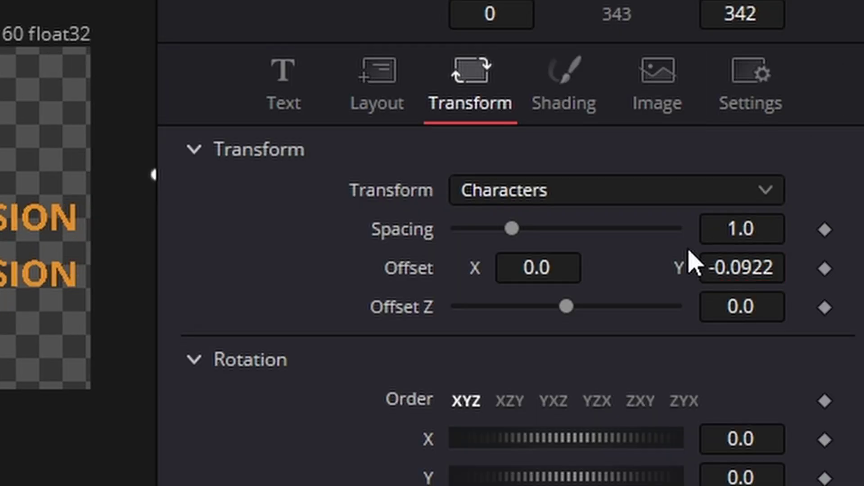
{"action": "left_click", "coordinate": [581, 88]}
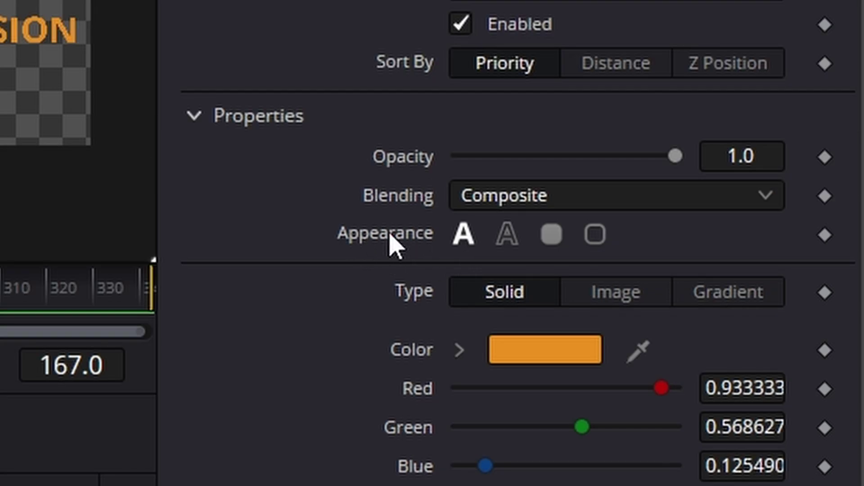
{"action": "left_click", "coordinate": [508, 235]}
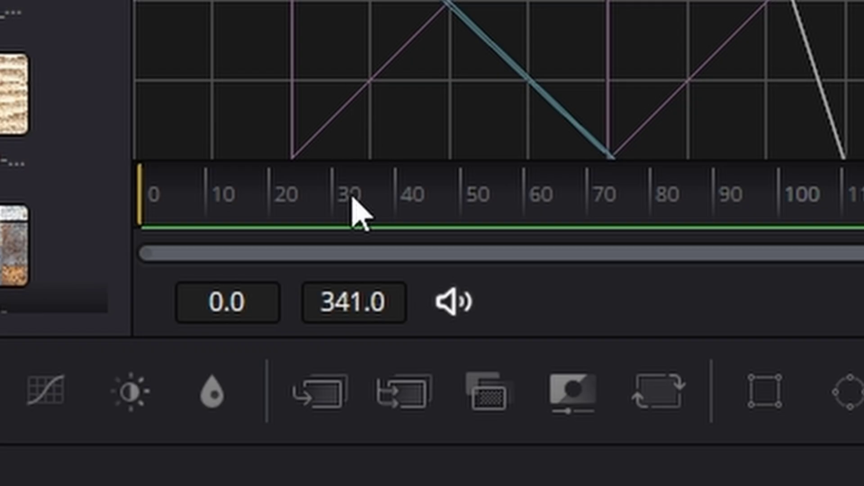
Step: At the first frame, set Shape3D1's Y translation to 0.4159 and Z rotation to 15, and reset its Y rotation
{"action": "left_click_drag", "start_coordinate": [351, 193], "coordinate": [148, 208]}
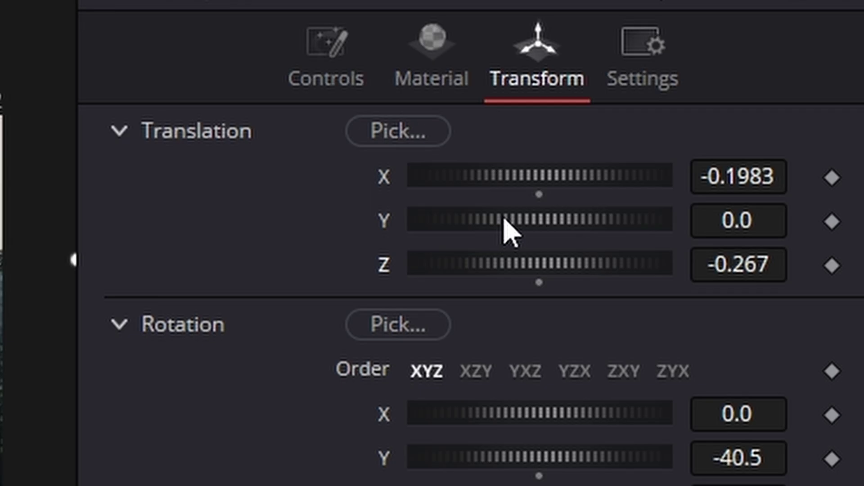
{"action": "left_click_drag", "start_coordinate": [504, 220], "coordinate": [648, 221]}
{"action": "left_click_drag", "start_coordinate": [650, 221], "coordinate": [666, 221]}
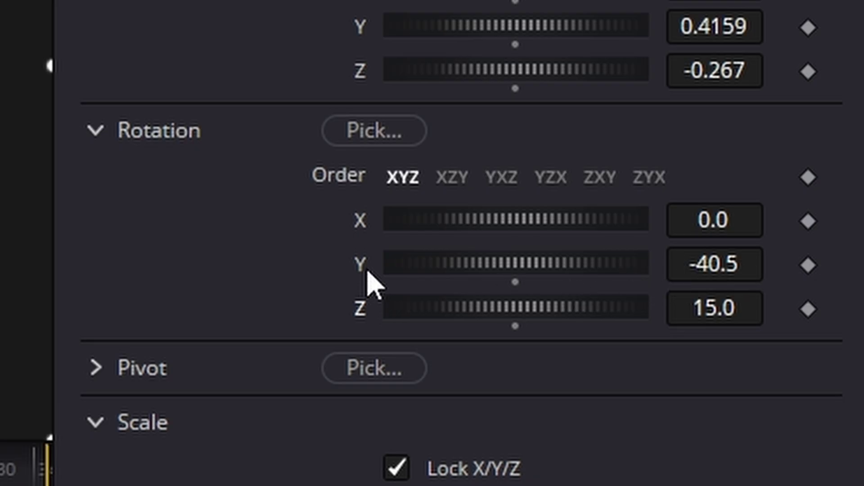
{"action": "double_click", "coordinate": [360, 270]}
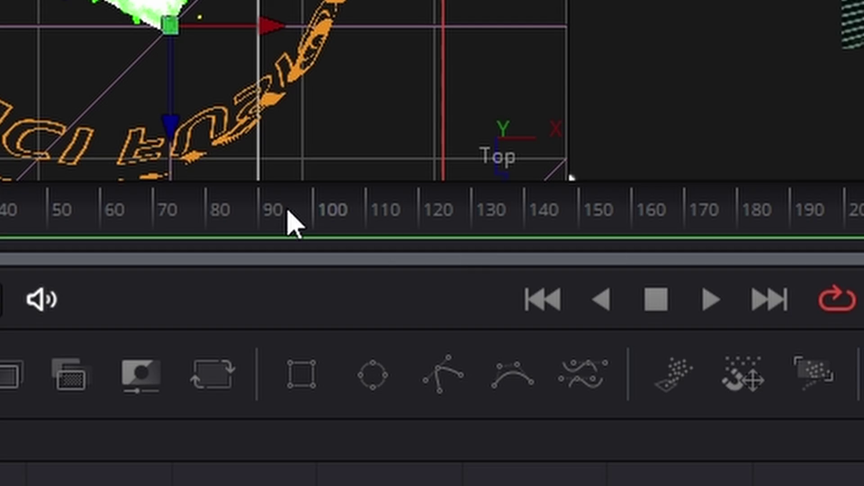
Step: At frame 120, set Shape3D1's Y rotation to -360 to animate one full turn of the text
{"action": "left_click_drag", "start_coordinate": [286, 222], "coordinate": [423, 209]}
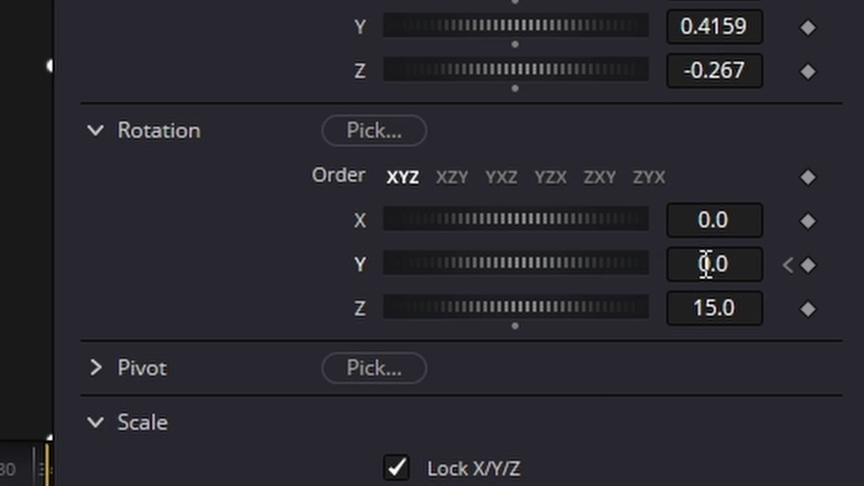
{"action": "left_click", "coordinate": [703, 264]}
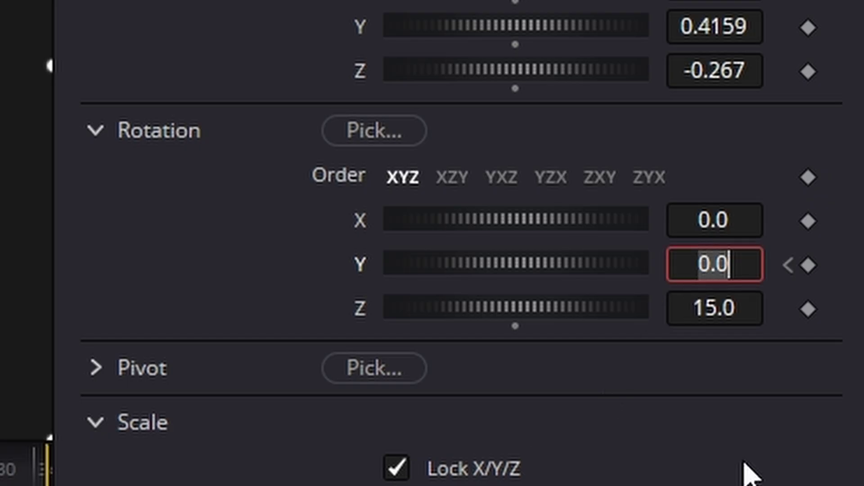
{"action": "type", "text": "-360"}
{"action": "key", "text": "Tab"}
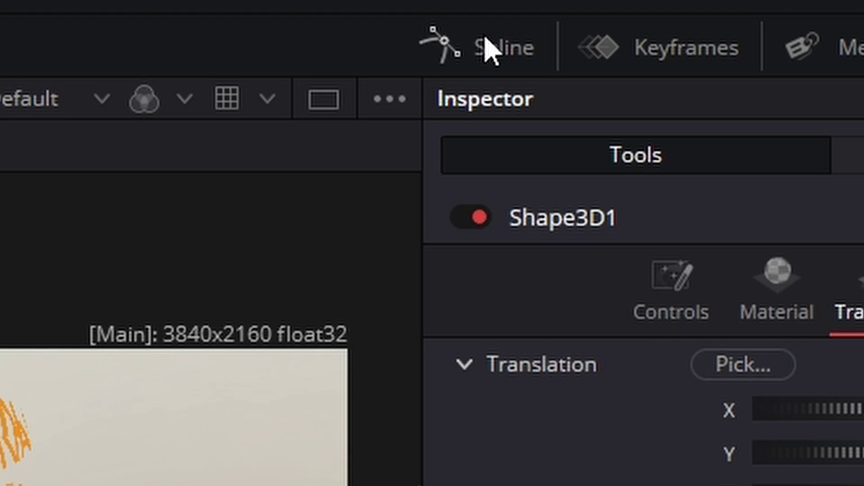
Step: Display Shape3D1's Y Rotation curve in the Spline editor, fit it to view, select all keyframes and set them to Loop
{"action": "left_click", "coordinate": [488, 47]}
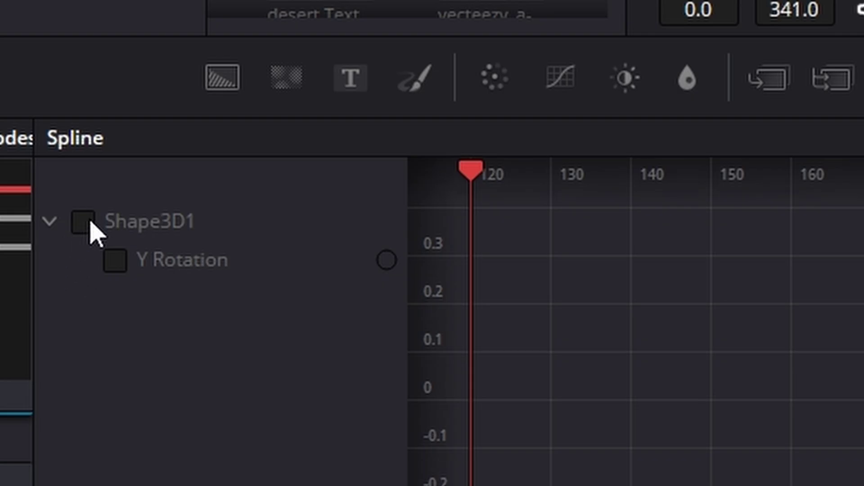
{"action": "left_click", "coordinate": [25, 347]}
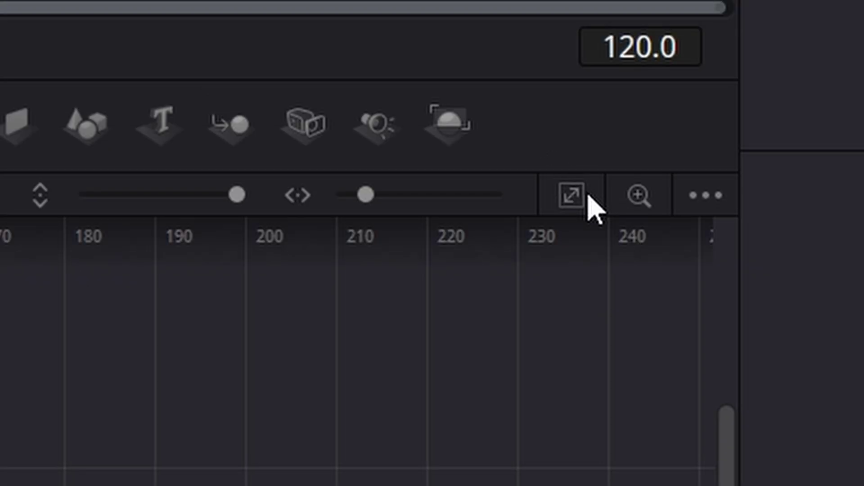
{"action": "left_click", "coordinate": [571, 197]}
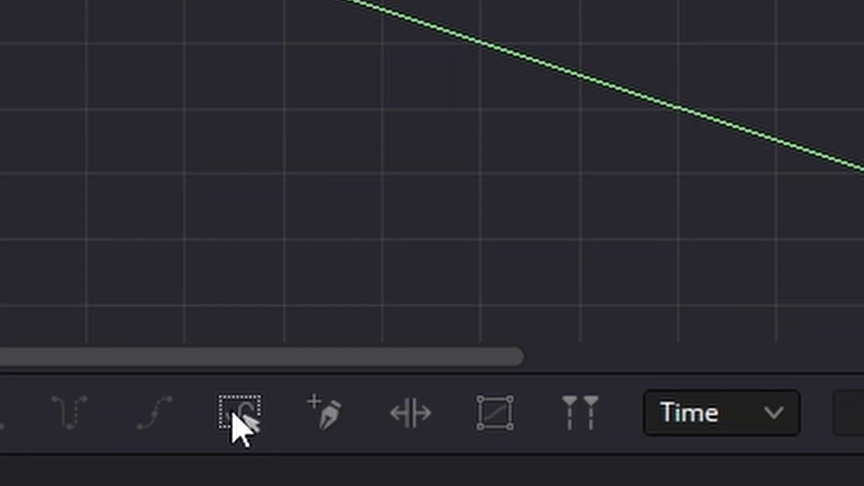
{"action": "left_click", "coordinate": [238, 426]}
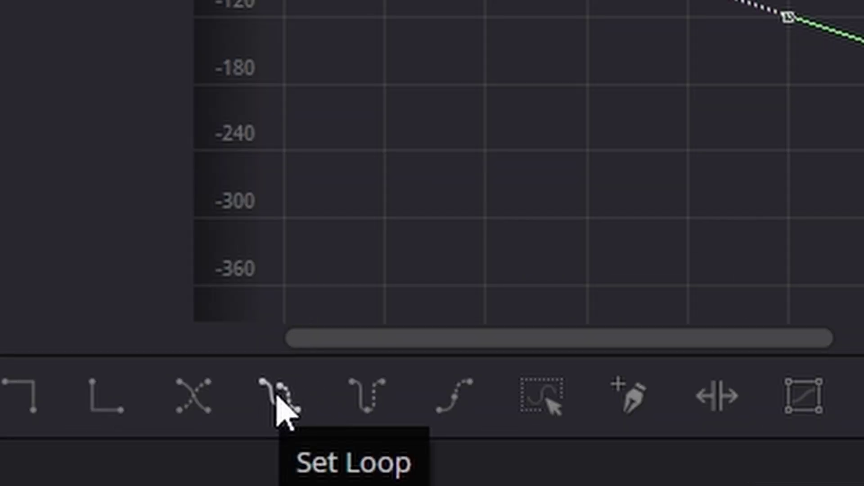
{"action": "left_click", "coordinate": [277, 396]}
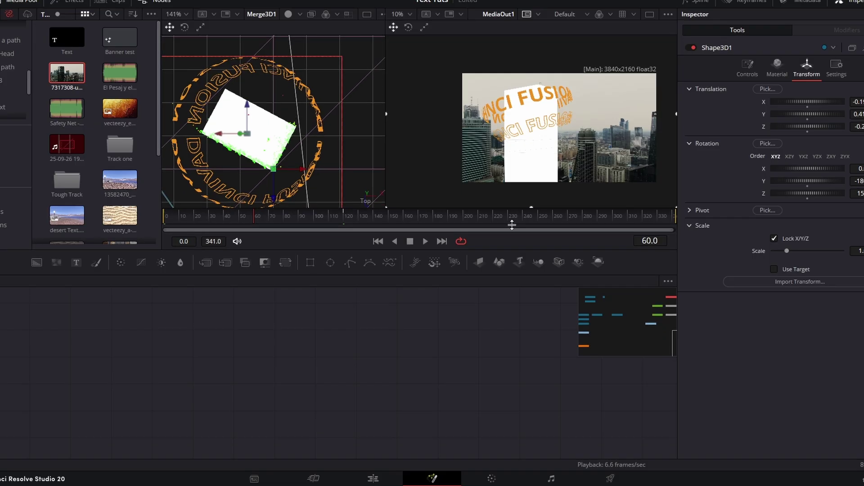
Step: Enlarge the node editor area and examine the white building matte and its surrounding text up close in the output view
{"action": "left_click_drag", "start_coordinate": [512, 225], "coordinate": [512, 195]}
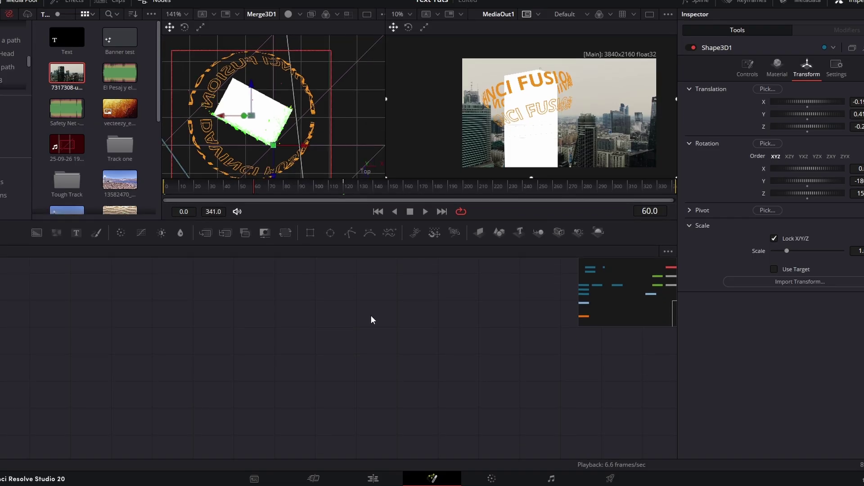
{"action": "left_click_drag", "start_coordinate": [630, 290], "coordinate": [612, 280]}
{"action": "scroll", "coordinate": [529, 128], "scroll_direction": "up", "scroll_amount": 2}
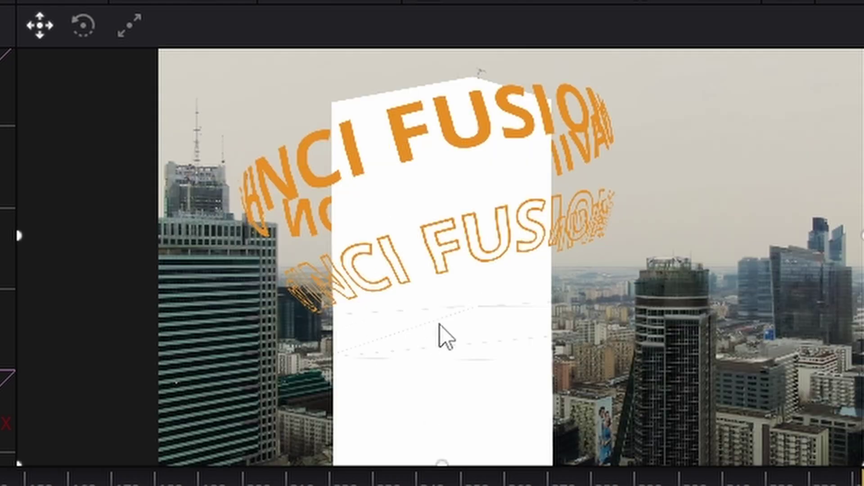
{"action": "scroll", "coordinate": [440, 325], "scroll_direction": "up", "scroll_amount": 2}
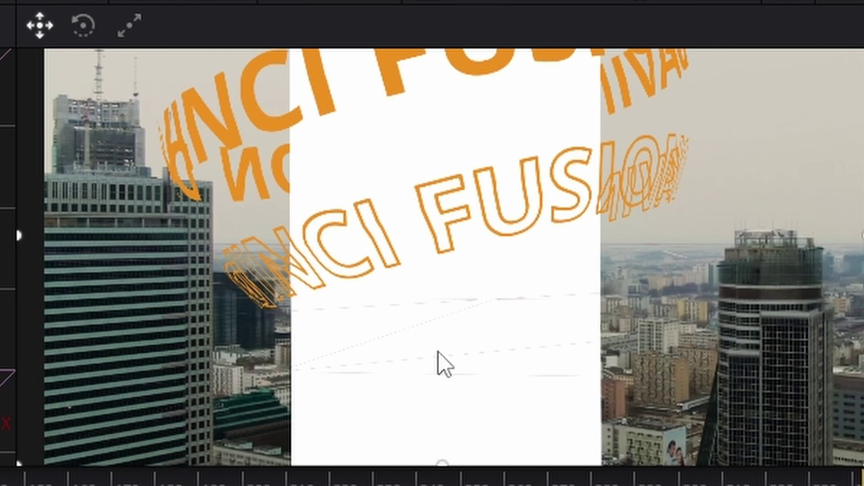
{"action": "scroll", "coordinate": [439, 324], "scroll_direction": "down", "scroll_amount": 4}
{"action": "scroll", "coordinate": [432, 317], "scroll_direction": "up", "scroll_amount": 4}
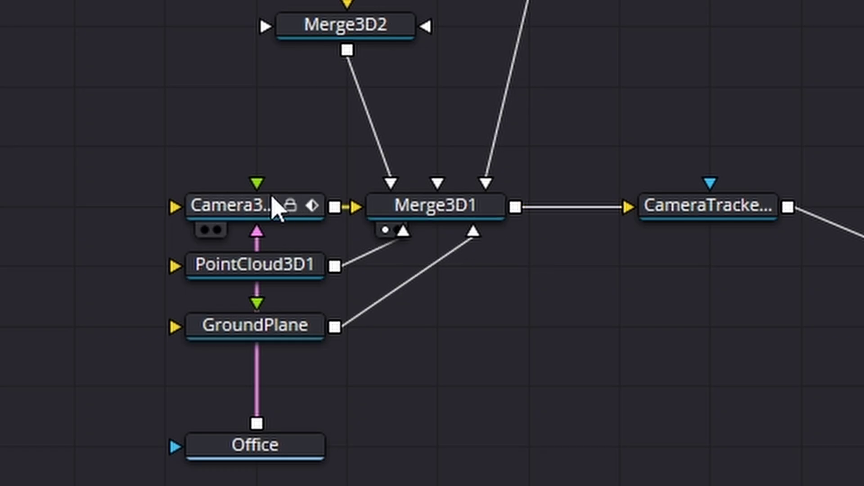
Step: Duplicate the Camera3D1 node, place the copy beside Merge3D2 and connect its output to Merge3D2
{"action": "right_click", "coordinate": [248, 208]}
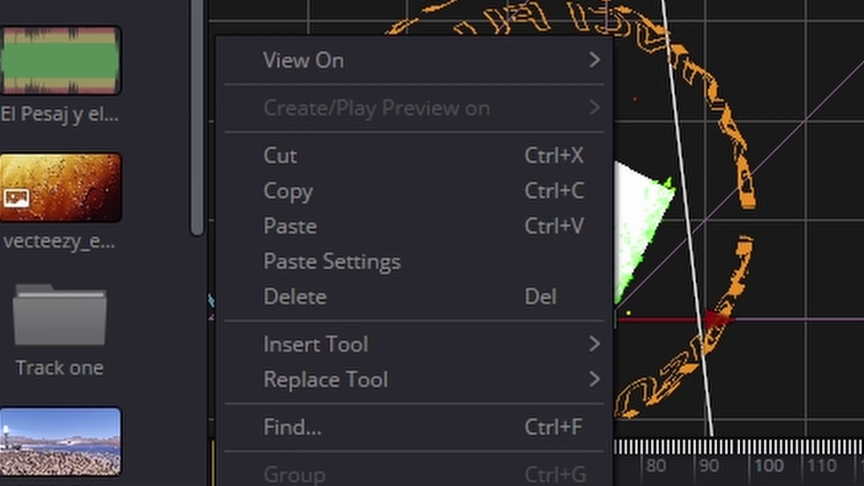
{"action": "left_click", "coordinate": [359, 194]}
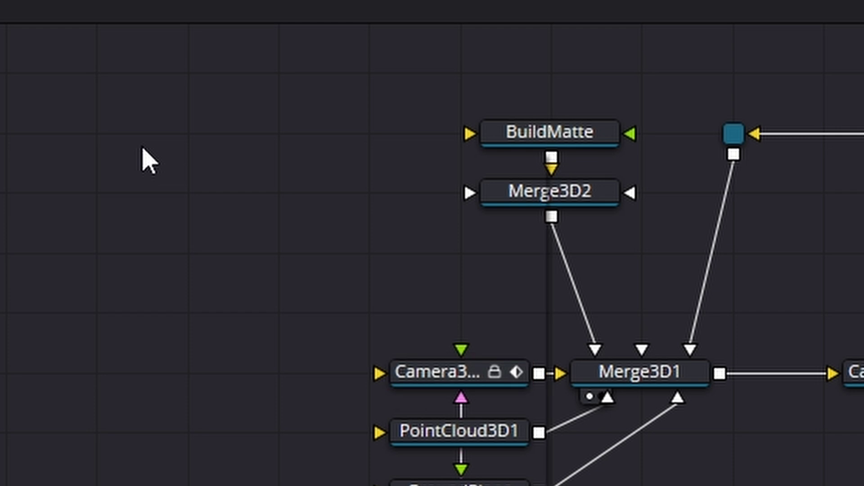
{"action": "right_click", "coordinate": [143, 151]}
{"action": "left_click", "coordinate": [29, 201]}
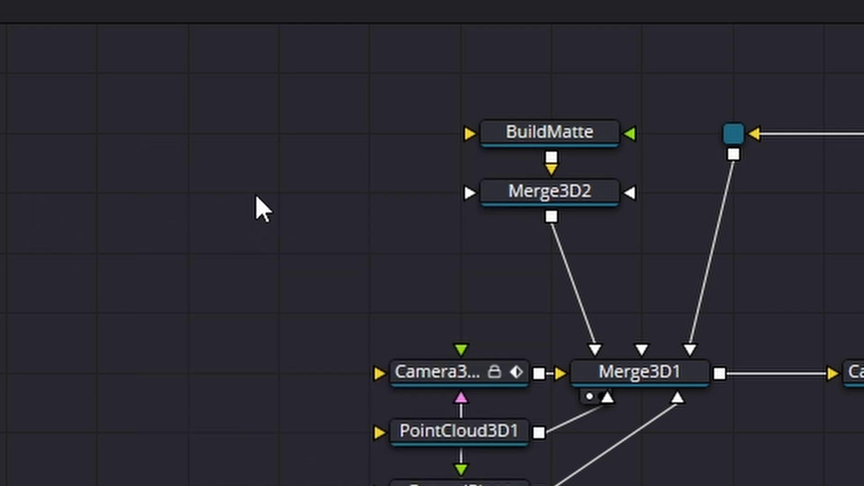
{"action": "key", "text": "ctrl+v"}
{"action": "left_click_drag", "start_coordinate": [47, 192], "coordinate": [518, 198]}
{"action": "left_click_drag", "start_coordinate": [203, 199], "coordinate": [294, 196]}
{"action": "scroll", "coordinate": [252, 180], "scroll_direction": "up", "scroll_amount": 2}
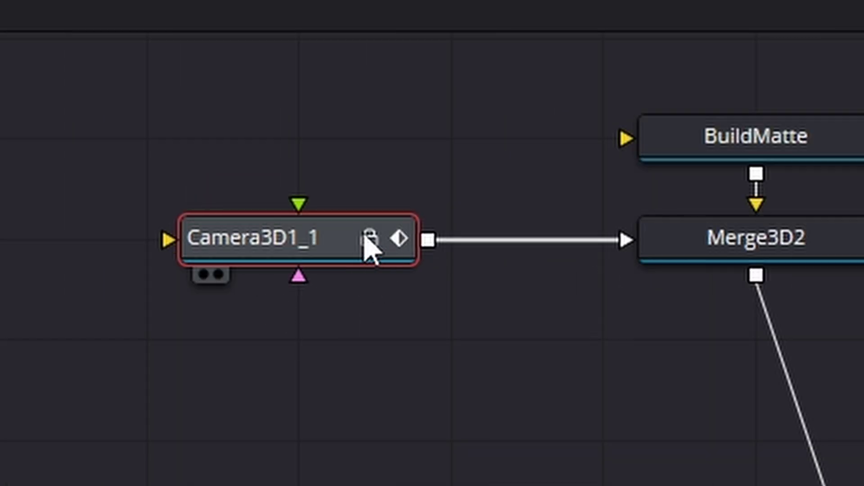
Step: Unlock the Camera3D1_1 node by turning off its Locked mode
{"action": "right_click", "coordinate": [315, 250]}
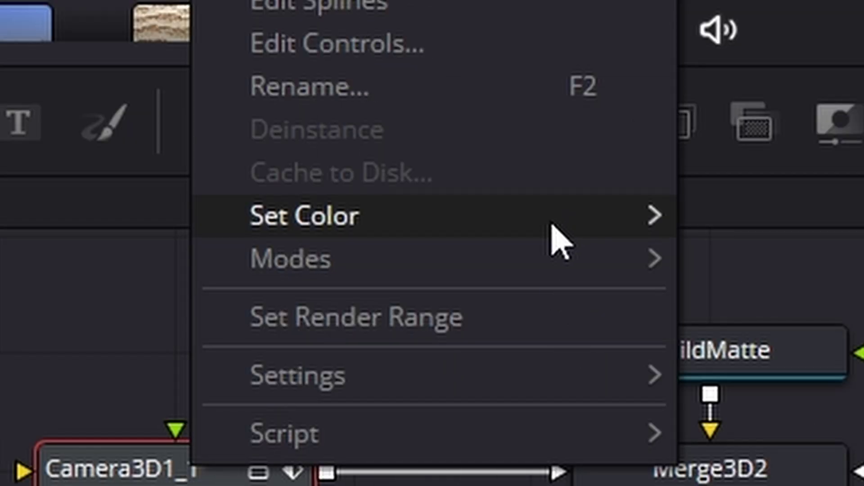
{"action": "mouse_move", "coordinate": [562, 261]}
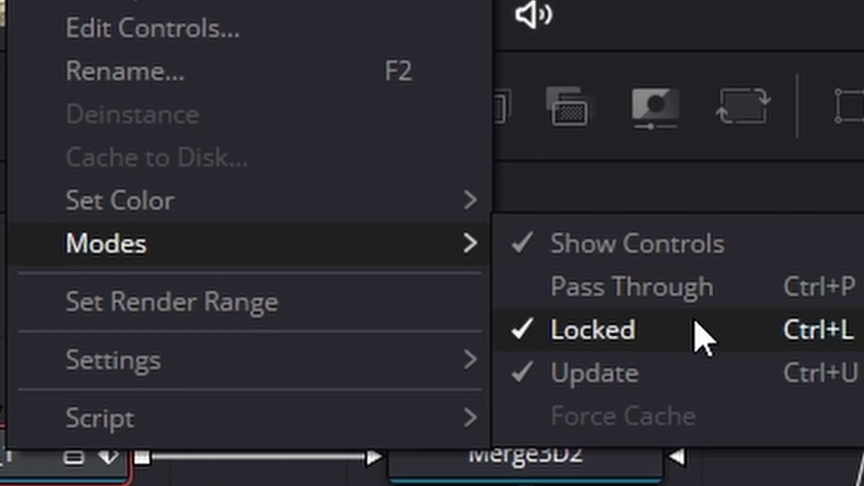
{"action": "left_click", "coordinate": [734, 346]}
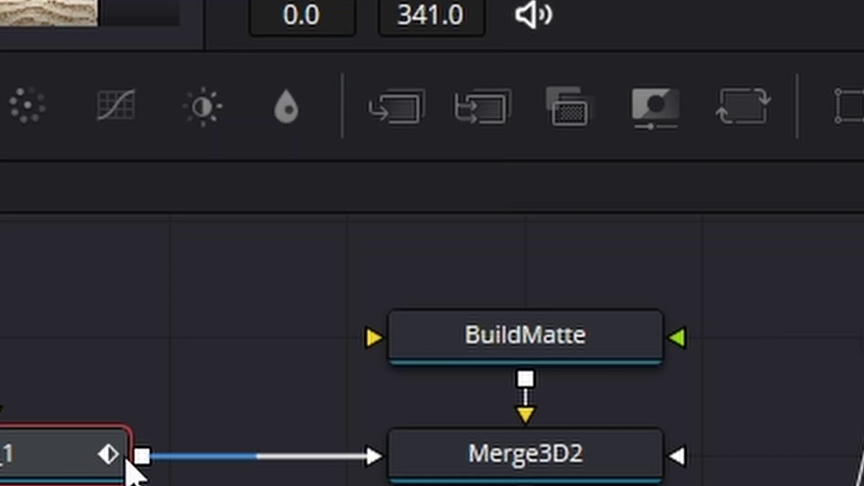
Step: Disconnect the Office clip from Camera3D1, move it beside Camera3D1_1 and connect it to that camera's image input
{"action": "scroll", "coordinate": [174, 452], "scroll_direction": "up", "scroll_amount": 2}
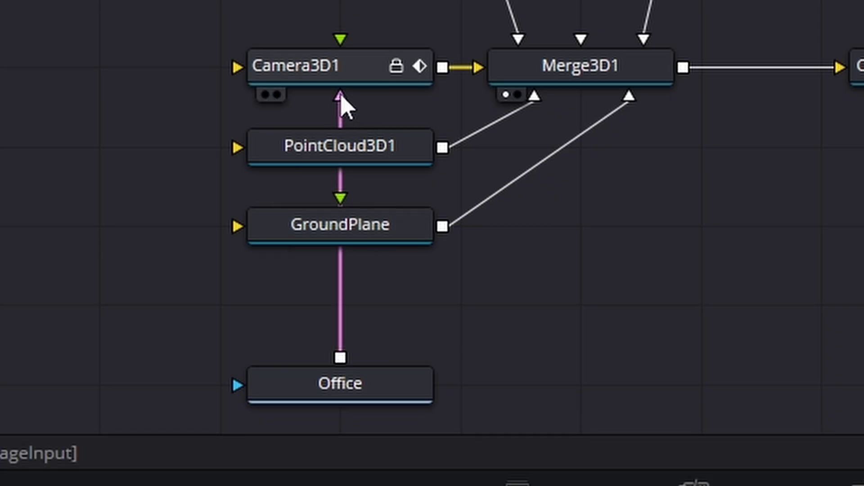
{"action": "left_click_drag", "start_coordinate": [340, 96], "coordinate": [493, 219]}
{"action": "left_click_drag", "start_coordinate": [358, 383], "coordinate": [127, 285]}
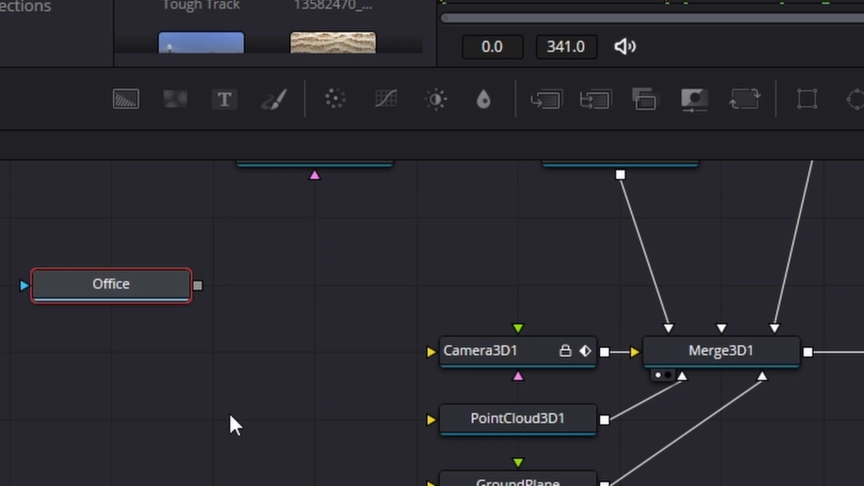
{"action": "scroll", "coordinate": [231, 416], "scroll_direction": "up", "scroll_amount": 3}
{"action": "left_click_drag", "start_coordinate": [155, 440], "coordinate": [121, 292]}
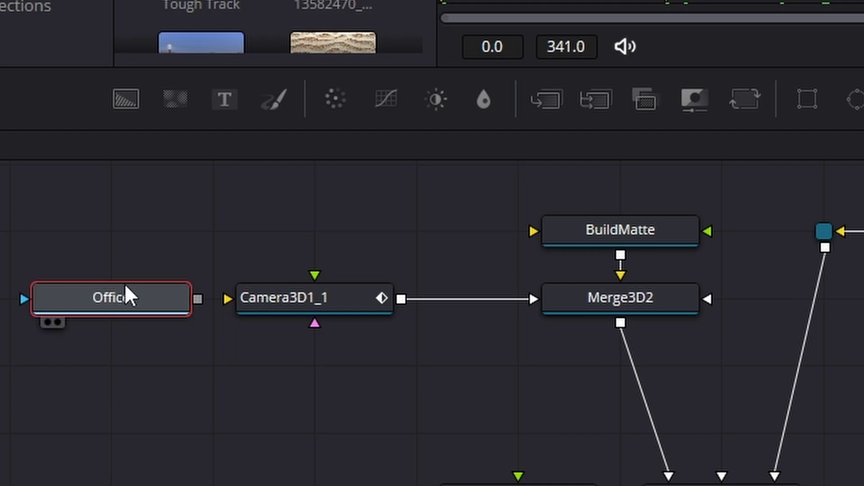
{"action": "left_click_drag", "start_coordinate": [201, 302], "coordinate": [231, 313]}
Step: Enable camera projection on Camera3D1_1 and turn on Lighting in the CameraTracker1 renderer node
{"action": "left_click", "coordinate": [307, 311]}
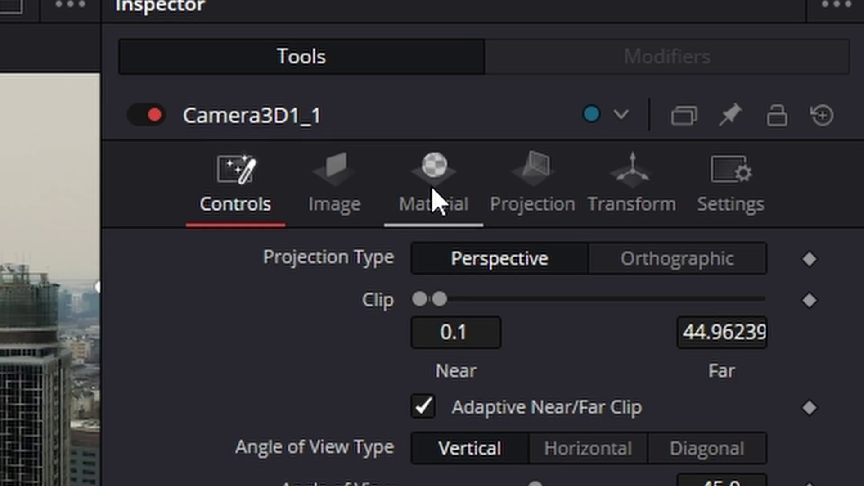
{"action": "left_click", "coordinate": [353, 185]}
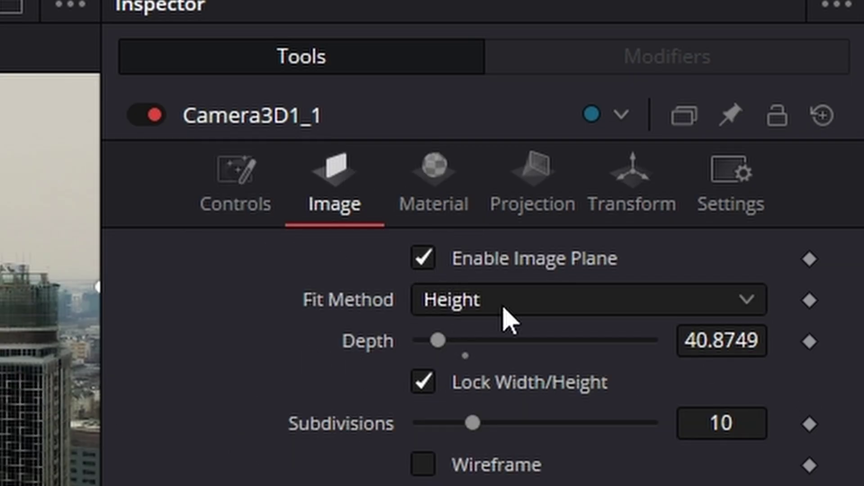
{"action": "left_click", "coordinate": [538, 177]}
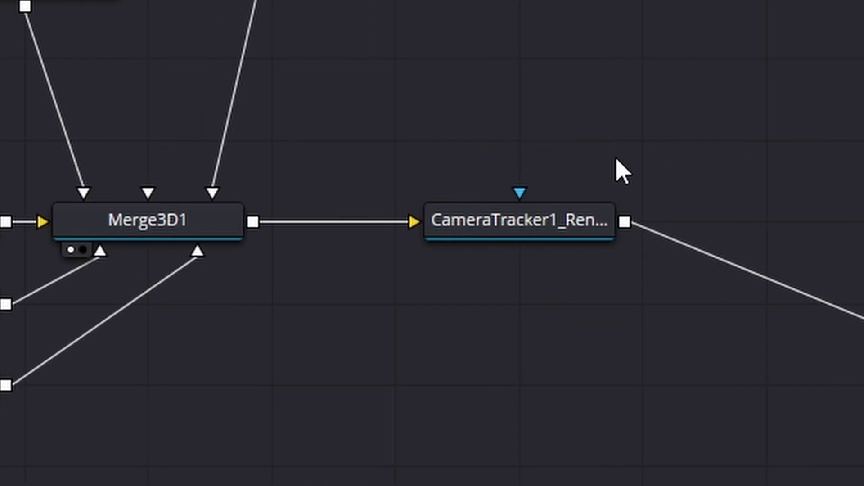
{"action": "left_click", "coordinate": [516, 221]}
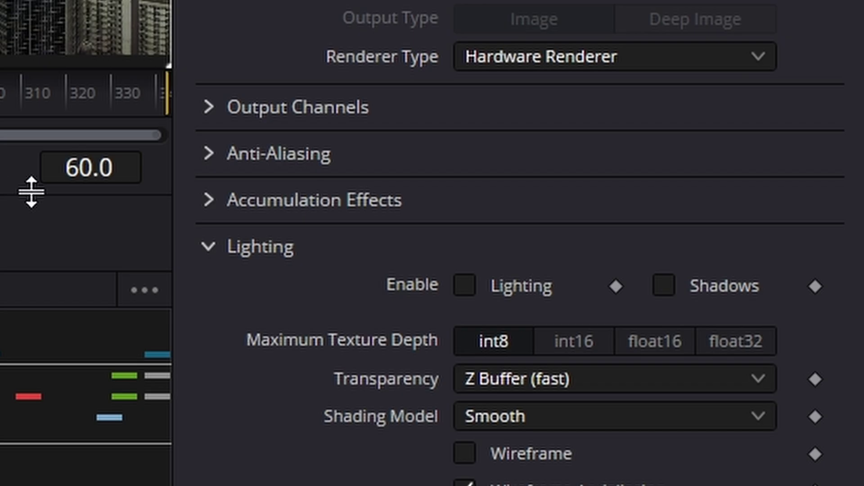
{"action": "left_click", "coordinate": [464, 286]}
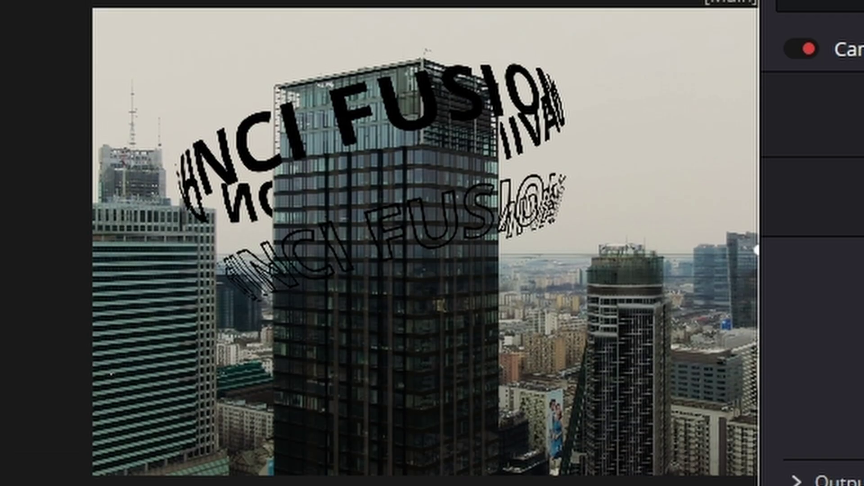
Step: Turn off Affected by Lights in the lighting settings of Shape3D1
{"action": "scroll", "coordinate": [453, 113], "scroll_direction": "up", "scroll_amount": 2}
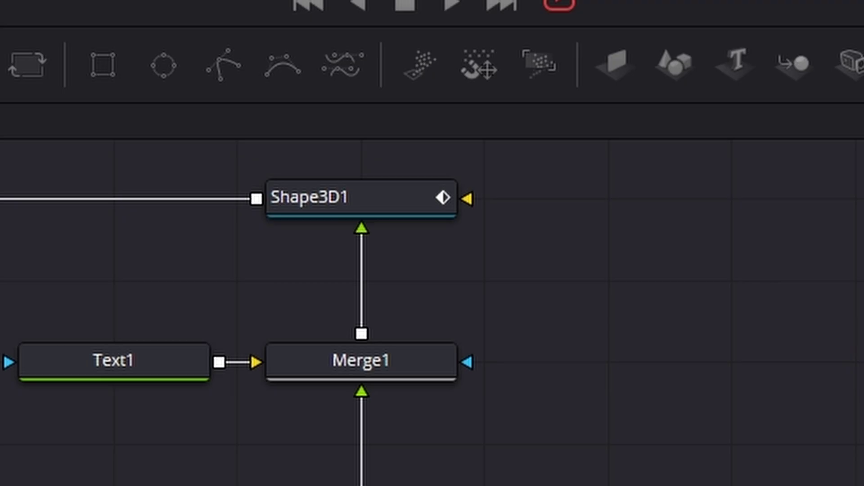
{"action": "left_click_drag", "start_coordinate": [580, 212], "coordinate": [719, 261]}
{"action": "left_click", "coordinate": [466, 251]}
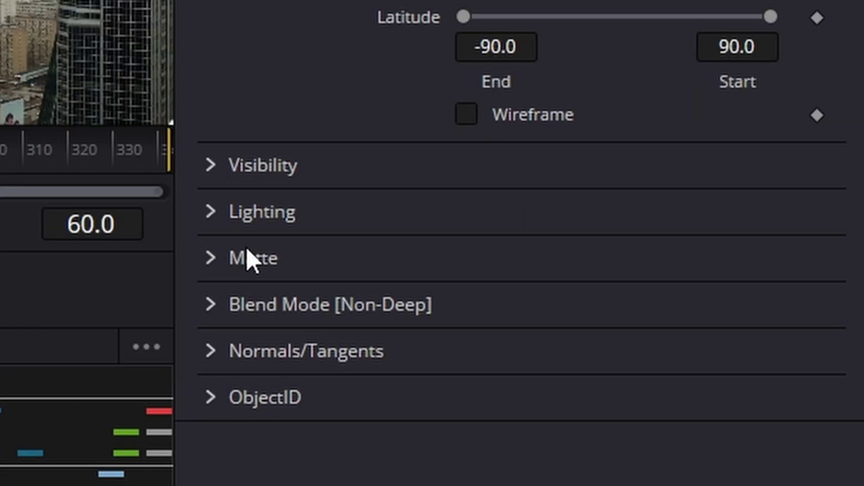
{"action": "left_click", "coordinate": [209, 210]}
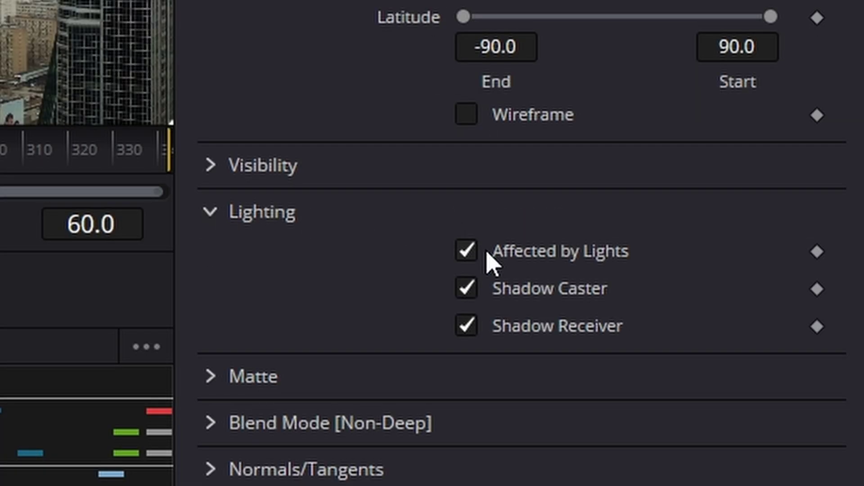
{"action": "left_click", "coordinate": [466, 251]}
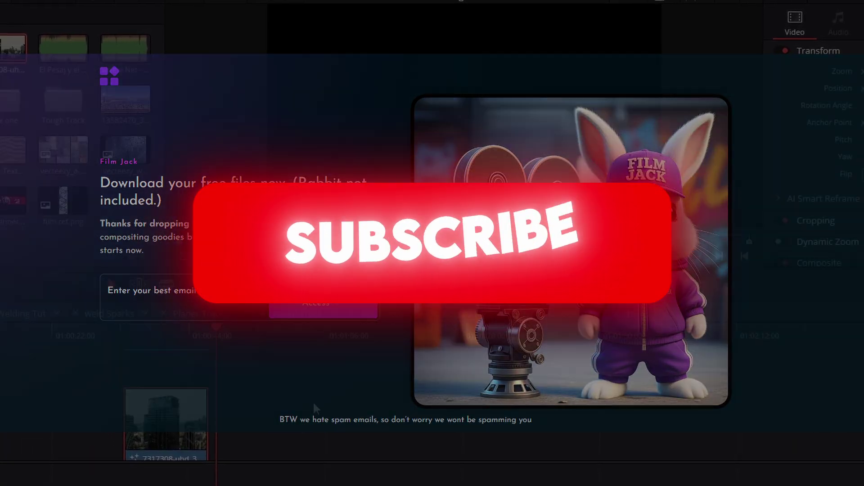
{"action": "left_click_drag", "start_coordinate": [148, 331], "coordinate": [130, 331]}
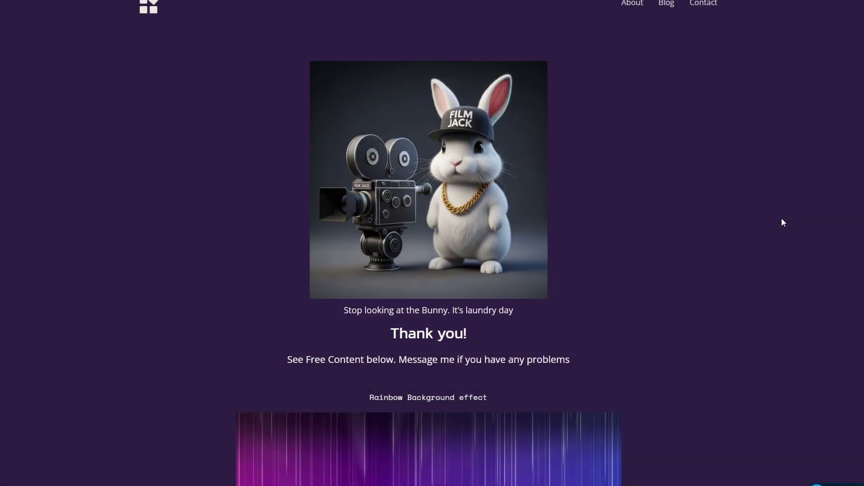
{"action": "scroll", "coordinate": [782, 218], "scroll_direction": "down", "scroll_amount": 1}
{"action": "scroll", "coordinate": [781, 218], "scroll_direction": "down", "scroll_amount": 8}
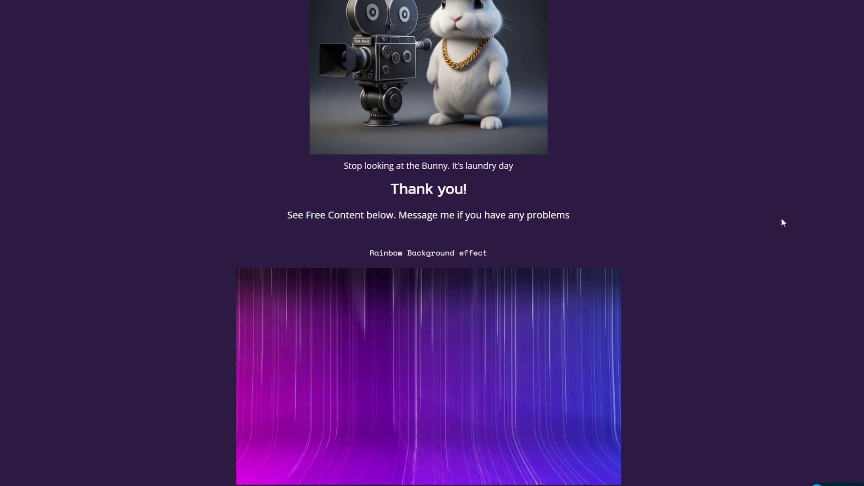